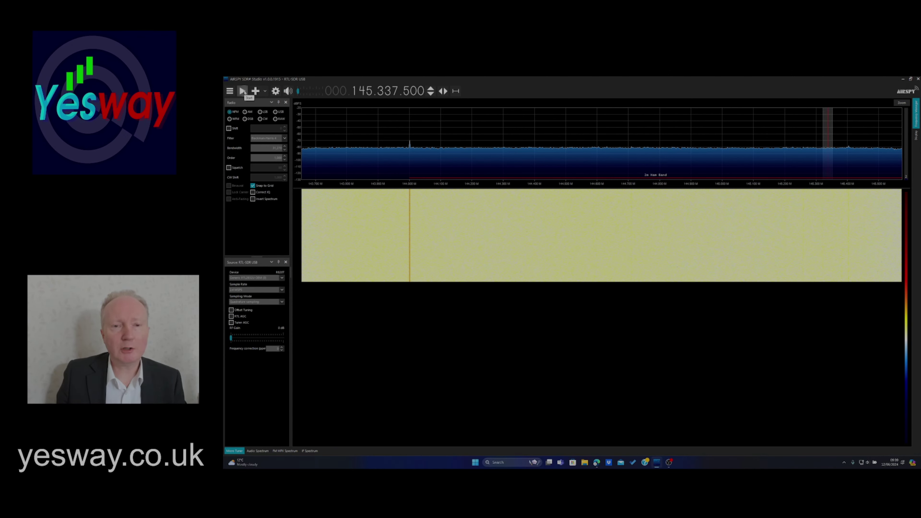
# Step: Start the radio, tune to the 144.000 MHz signal, and set the system volume to 70
pyautogui.click(242, 91)
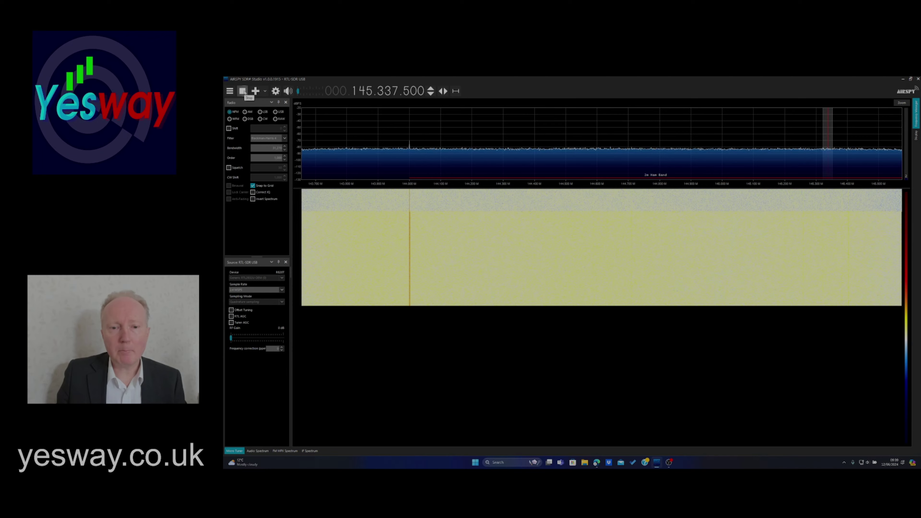
pyautogui.click(409, 145)
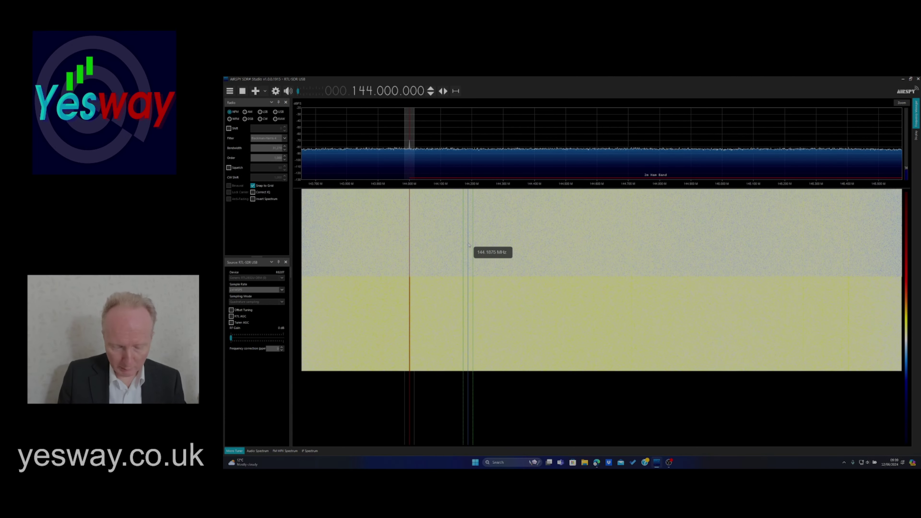
pyautogui.press('XF86AudioLowerVolume')
pyautogui.press('XF86AudioRaiseVolume')
pyautogui.press('XF86AudioRaiseVolume')
pyautogui.press('XF86AudioRaiseVolume')
pyautogui.press('XF86AudioRaiseVolume')
pyautogui.press('XF86AudioRaiseVolume')
pyautogui.press('XF86AudioRaiseVolume')
pyautogui.press('XF86AudioRaiseVolume')
pyautogui.press('XF86AudioRaiseVolume')
pyautogui.press('XF86AudioRaiseVolume')
pyautogui.press('XF86AudioRaiseVolume')
pyautogui.press('XF86AudioRaiseVolume')
pyautogui.press('XF86AudioRaiseVolume')
pyautogui.press('XF86AudioRaiseVolume')
pyautogui.press('XF86AudioRaiseVolume')
pyautogui.press('XF86AudioRaiseVolume')
pyautogui.press('XF86AudioRaiseVolume')
pyautogui.press('XF86AudioRaiseVolume')
pyautogui.press('XF86AudioRaiseVolume')
pyautogui.press('XF86AudioRaiseVolume')
pyautogui.press('XF86AudioRaiseVolume')
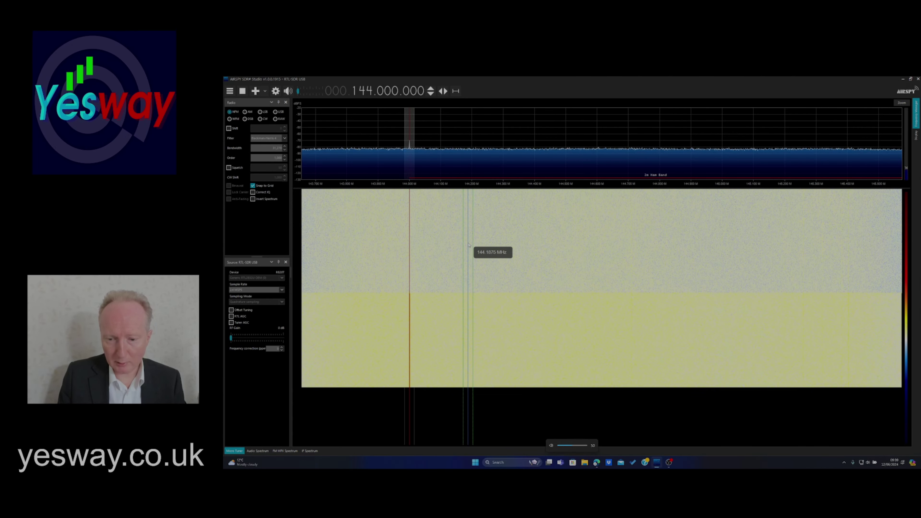
pyautogui.press('XF86AudioRaiseVolume')
pyautogui.press('XF86AudioRaiseVolume')
pyautogui.press('XF86AudioRaiseVolume')
pyautogui.press('XF86AudioRaiseVolume')
pyautogui.press('XF86AudioRaiseVolume')
pyautogui.press('XF86AudioRaiseVolume')
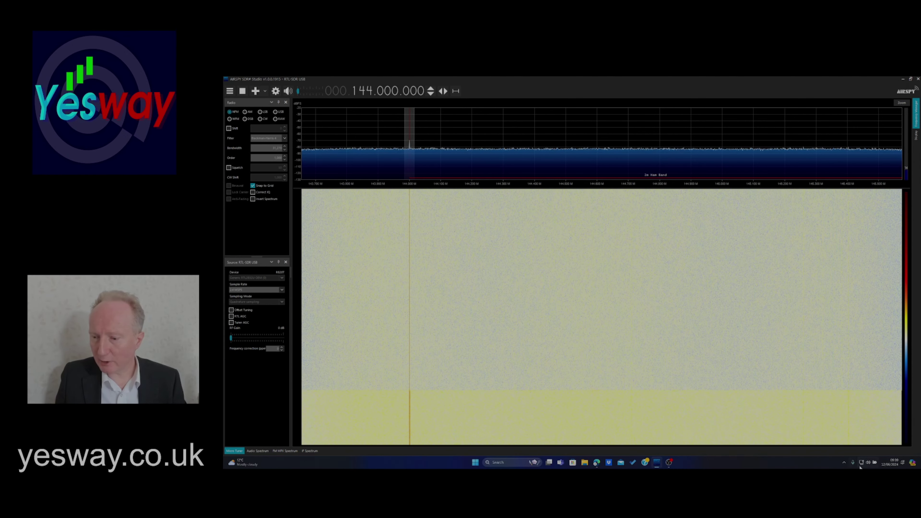
# Step: Check the Sound output devices, tune to 144.5375 MHz in the waterfall, and raise volume to 54
pyautogui.click(869, 463)
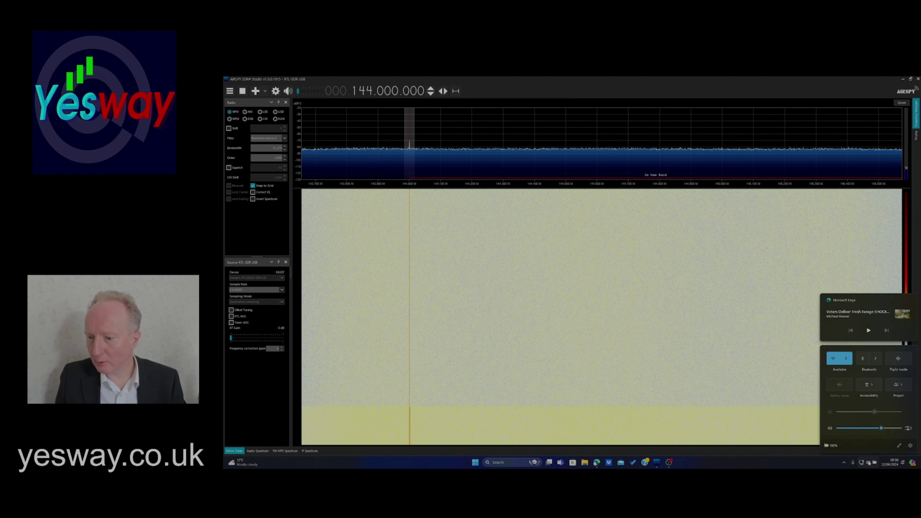
pyautogui.click(908, 429)
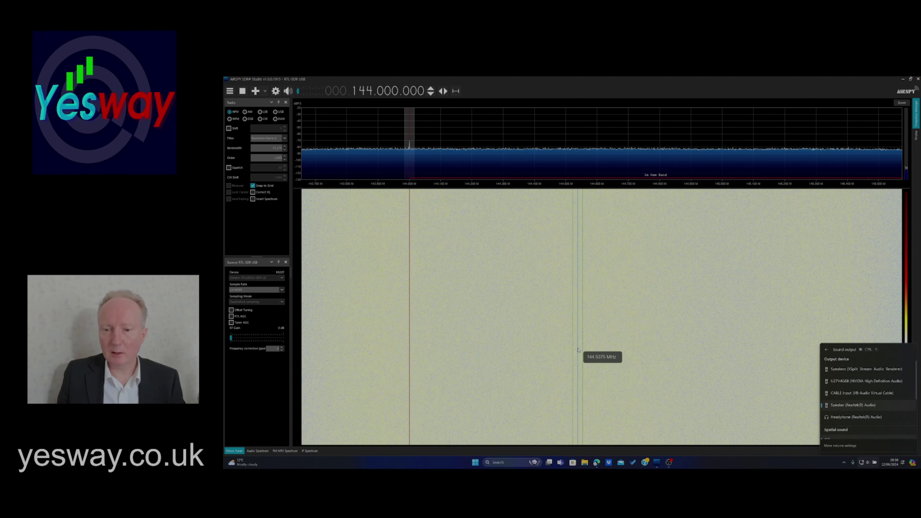
pyautogui.click(578, 350)
pyautogui.press('XF86AudioRaiseVolume')
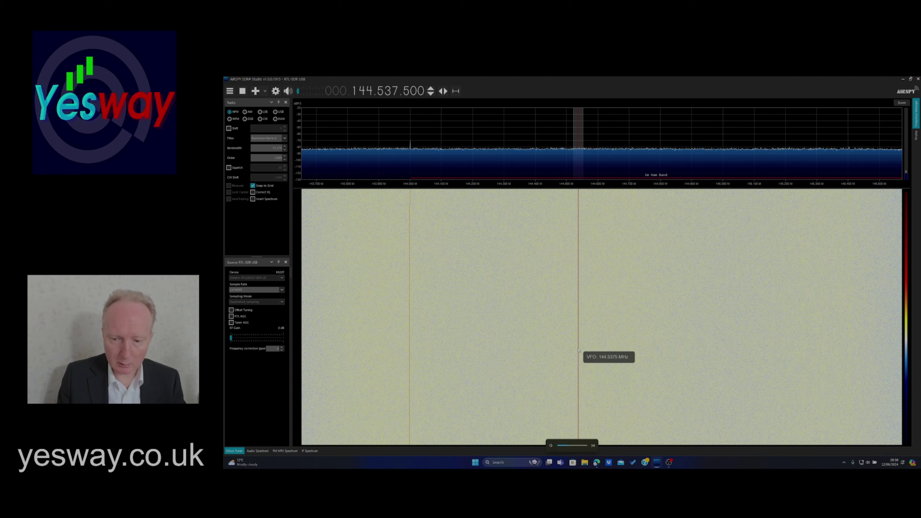
pyautogui.press('XF86AudioRaiseVolume')
pyautogui.press('XF86AudioRaiseVolume')
pyautogui.press('XF86AudioRaiseVolume')
pyautogui.press('XF86AudioRaiseVolume')
pyautogui.press('XF86AudioRaiseVolume')
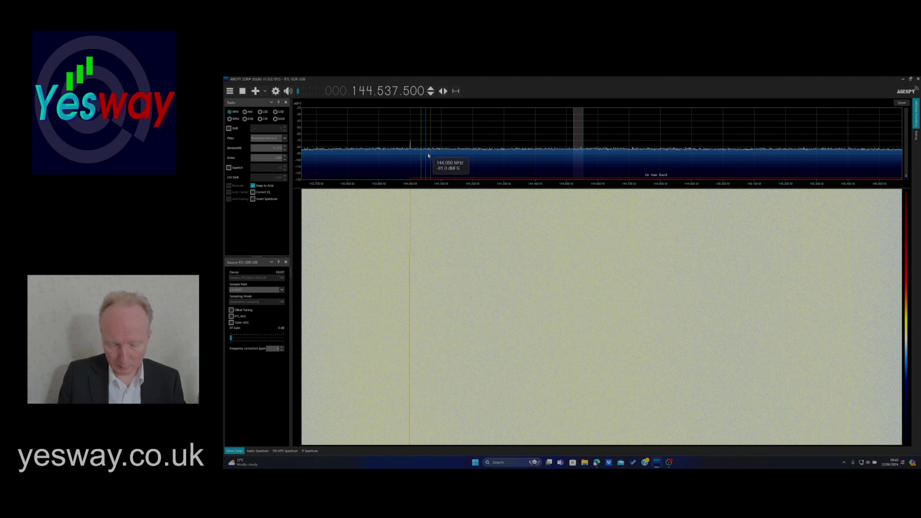
pyautogui.press('XF86AudioRaiseVolume')
pyautogui.press('XF86AudioRaiseVolume')
pyautogui.press('XF86AudioRaiseVolume')
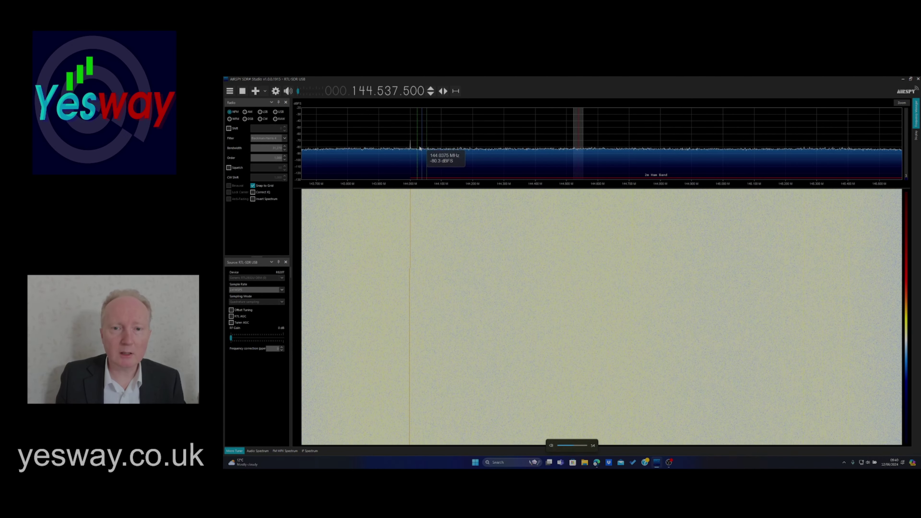
# Step: Tune back to the 144.000 MHz signal in the spectrum
pyautogui.click(411, 149)
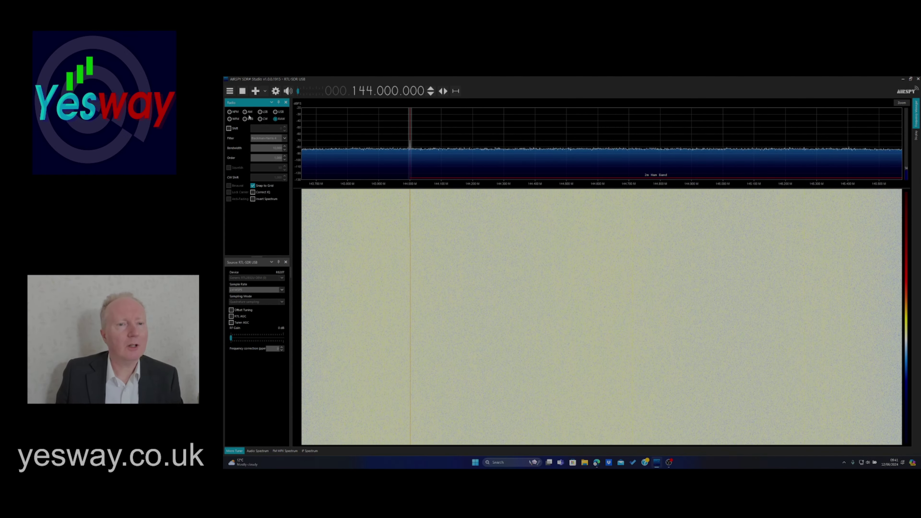
# Step: Switch demodulation to NFM and nudge the tuning just below 144.000 MHz
pyautogui.click(229, 112)
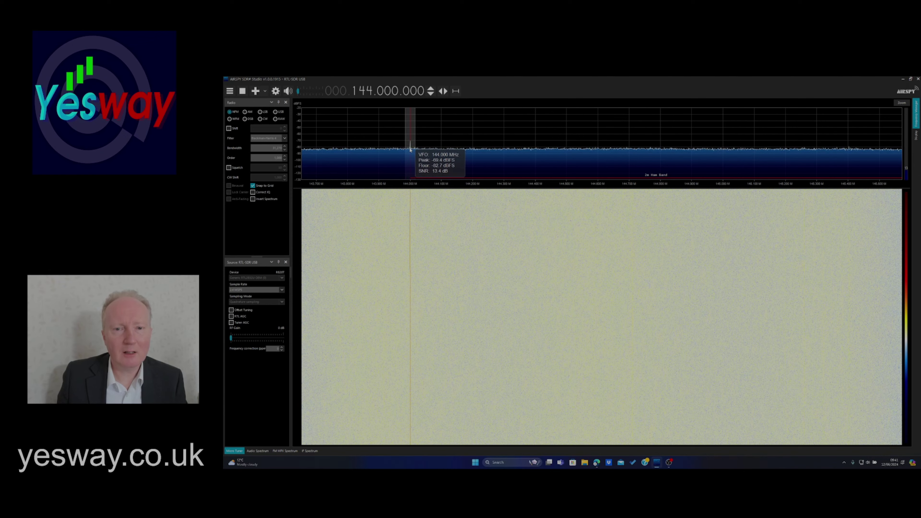
pyautogui.moveTo(411, 147)
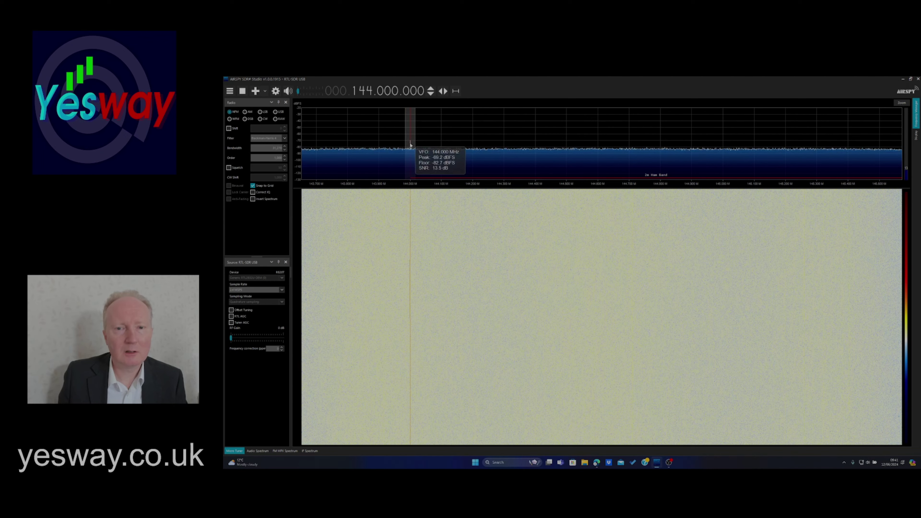
pyautogui.moveTo(410, 145); pyautogui.dragTo(407, 133)
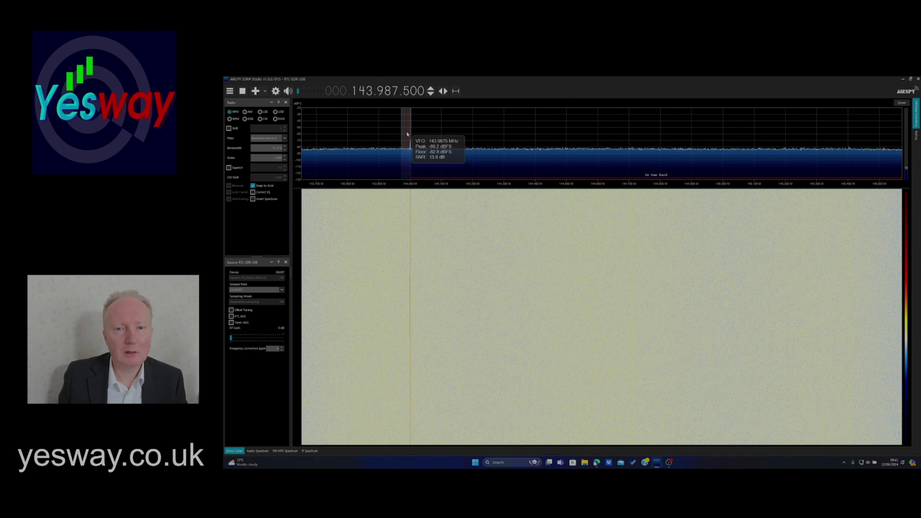
pyautogui.scroll(1, 407, 131)
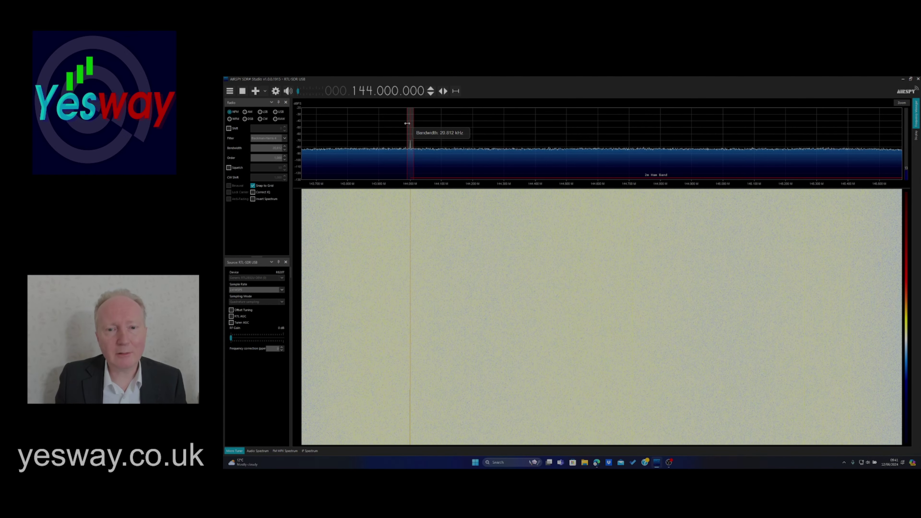
# Step: Narrow the receive filter, return to 144.000 MHz, then pan the spectrum to lower frequencies
pyautogui.moveTo(407, 123); pyautogui.dragTo(409, 124)
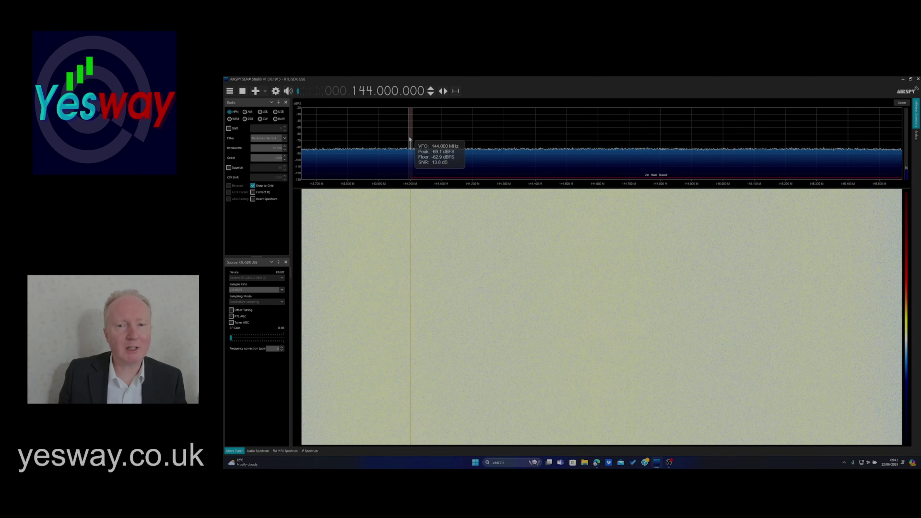
pyautogui.moveTo(410, 138); pyautogui.dragTo(410, 141)
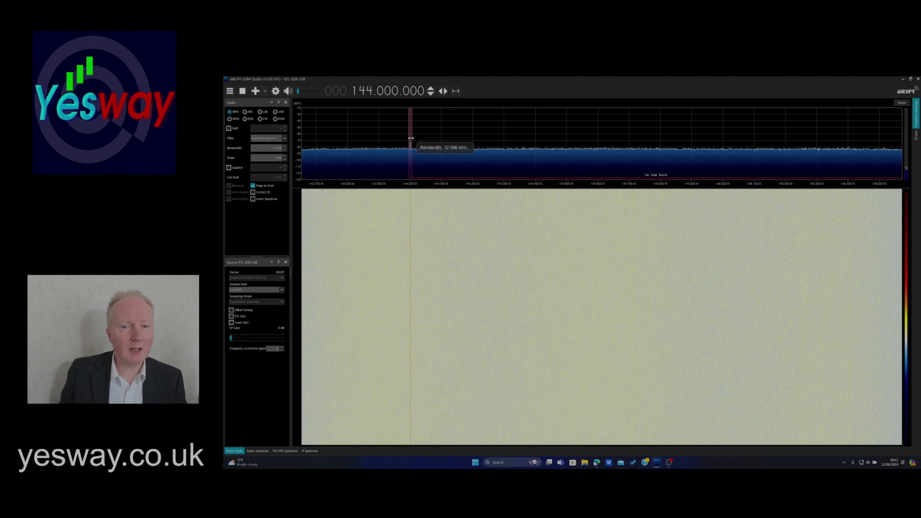
pyautogui.scroll(3, 417, 145)
pyautogui.scroll(4, 499, 168)
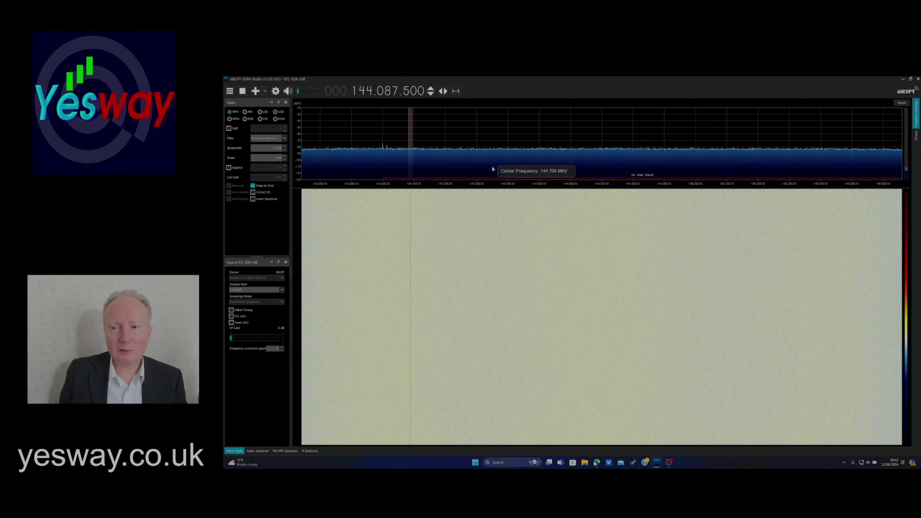
pyautogui.moveTo(491, 169); pyautogui.dragTo(545, 165)
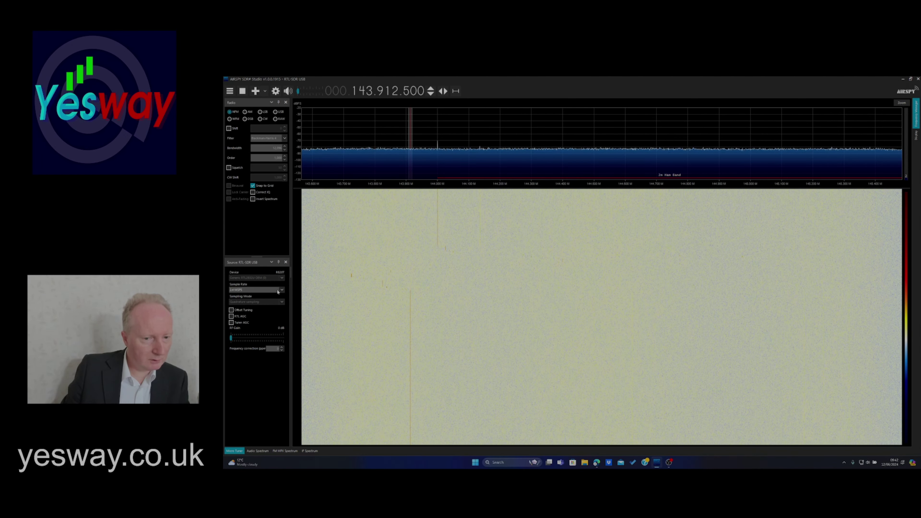
# Step: Try RTL and tuner AGC with a wider filter, leaving RTL AGC on and tuner AGC off
pyautogui.click(231, 316)
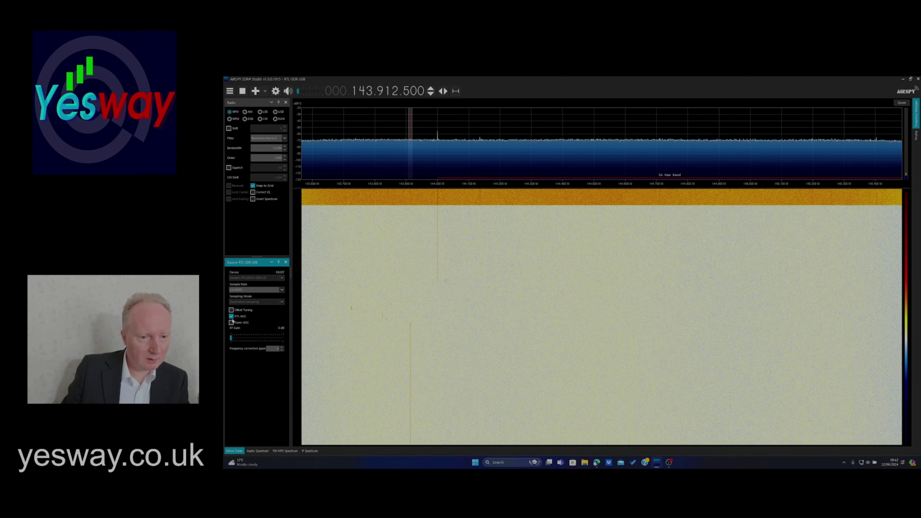
pyautogui.click(231, 322)
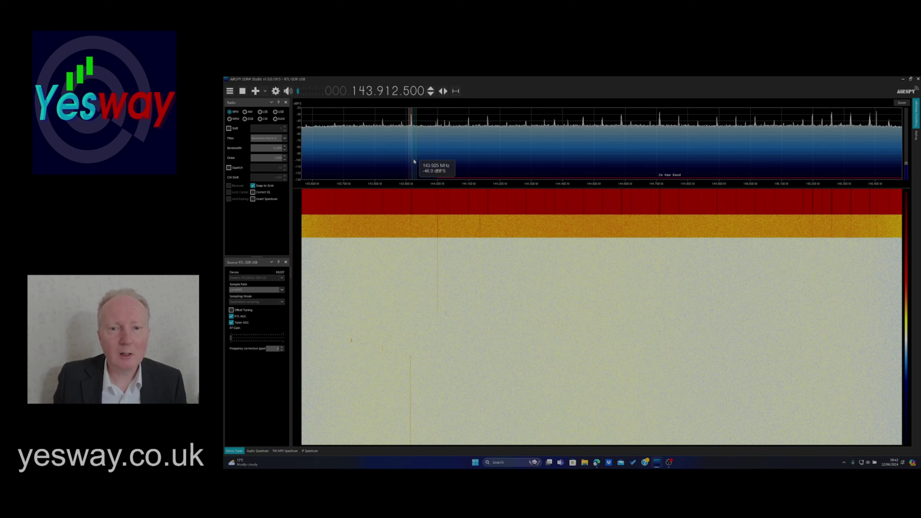
pyautogui.moveTo(411, 157); pyautogui.dragTo(411, 158)
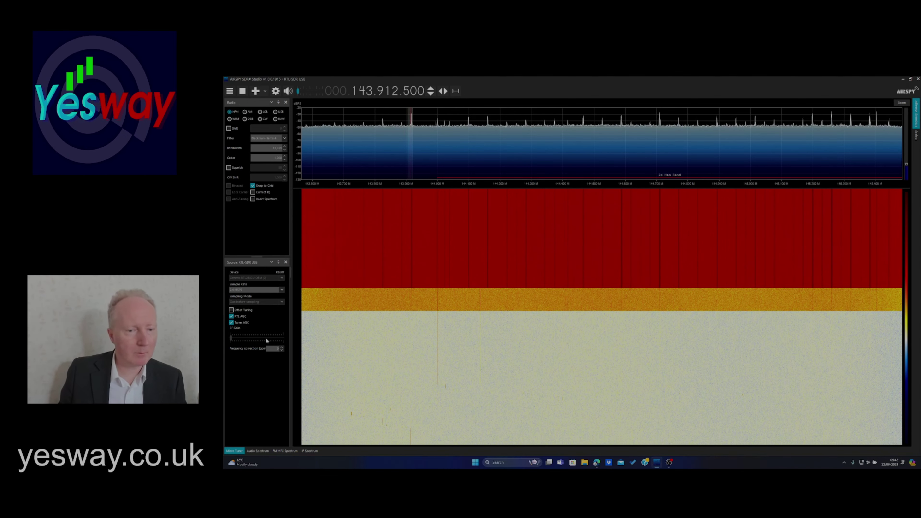
pyautogui.click(232, 317)
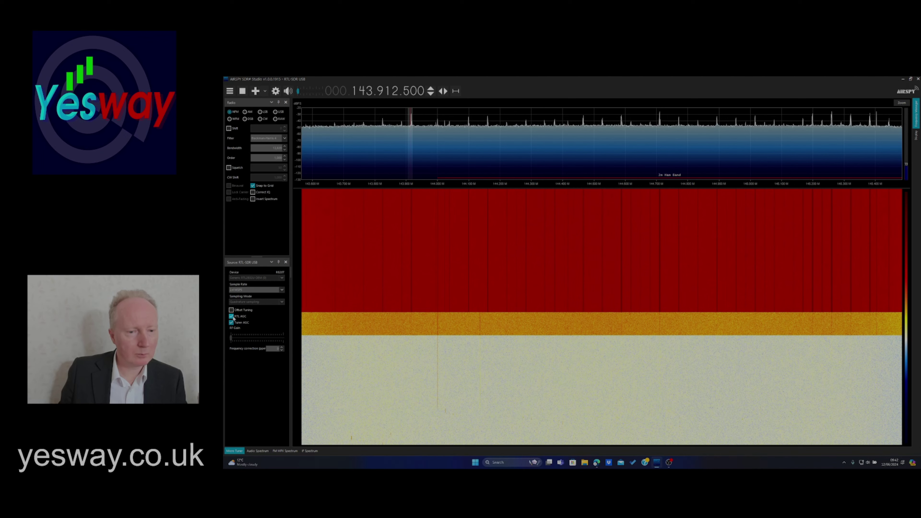
pyautogui.click(232, 316)
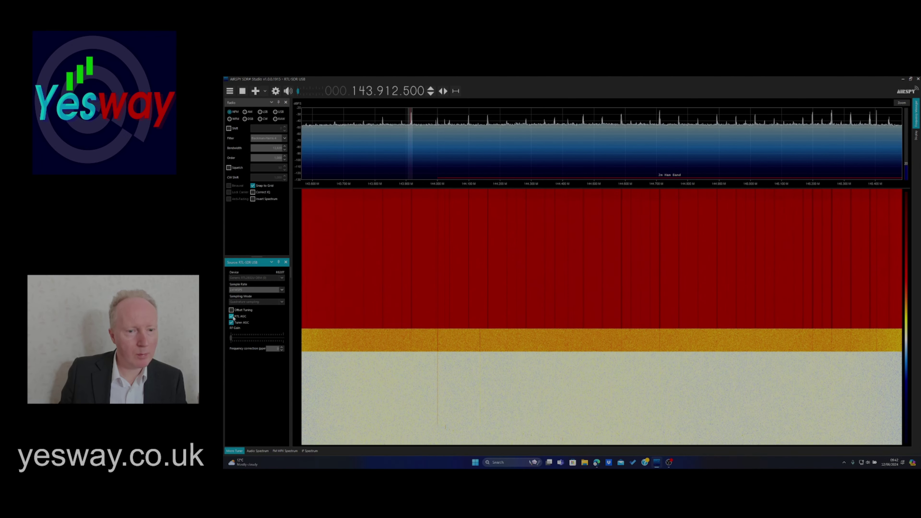
pyautogui.click(231, 323)
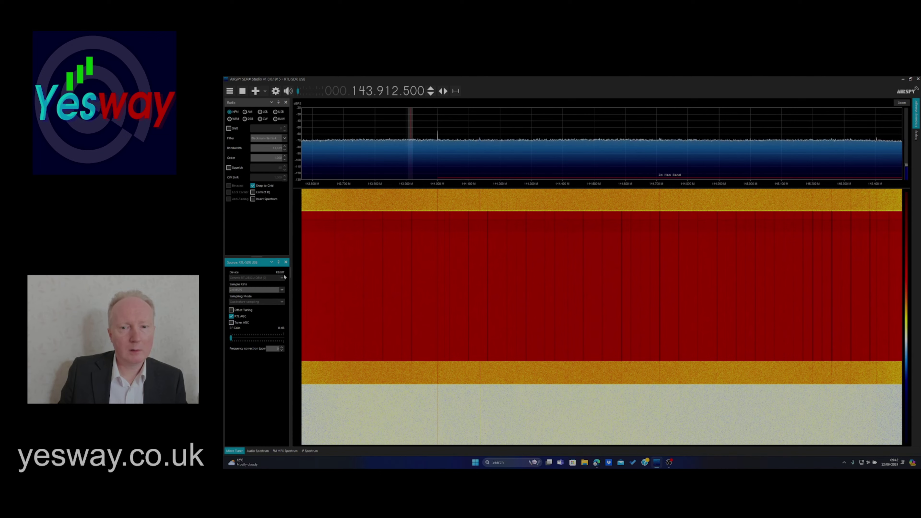
# Step: Retune by dragging to 144.000 MHz, then shift the tuning up to 144.2875 MHz
pyautogui.moveTo(411, 136)
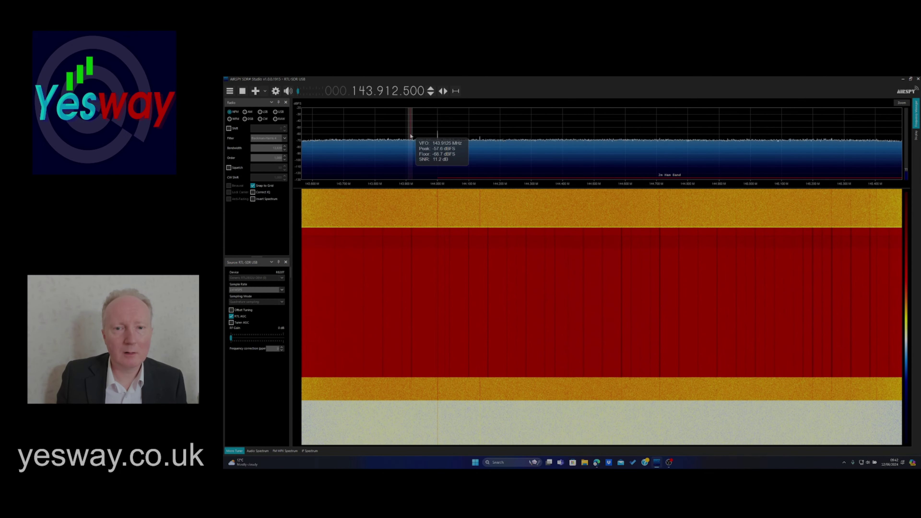
pyautogui.moveTo(411, 136); pyautogui.dragTo(438, 137)
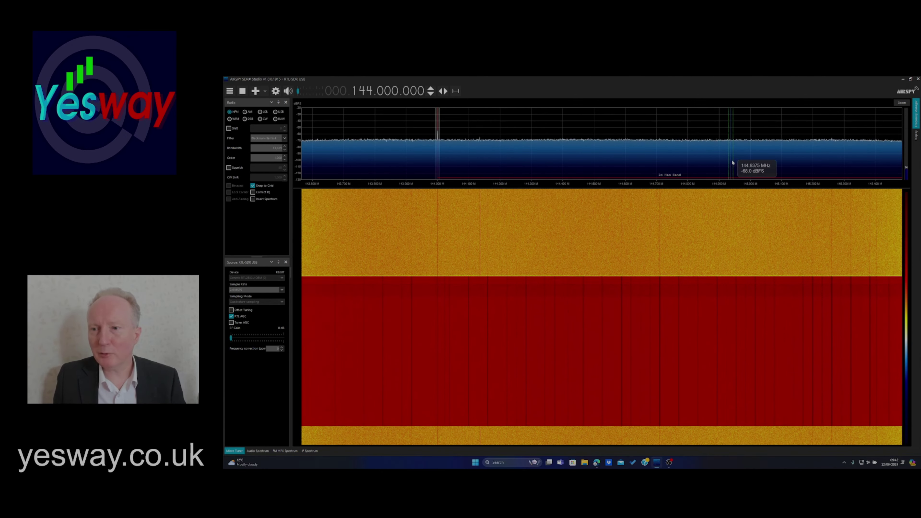
pyautogui.scroll(8, 701, 167)
pyautogui.moveTo(700, 163); pyautogui.dragTo(643, 165)
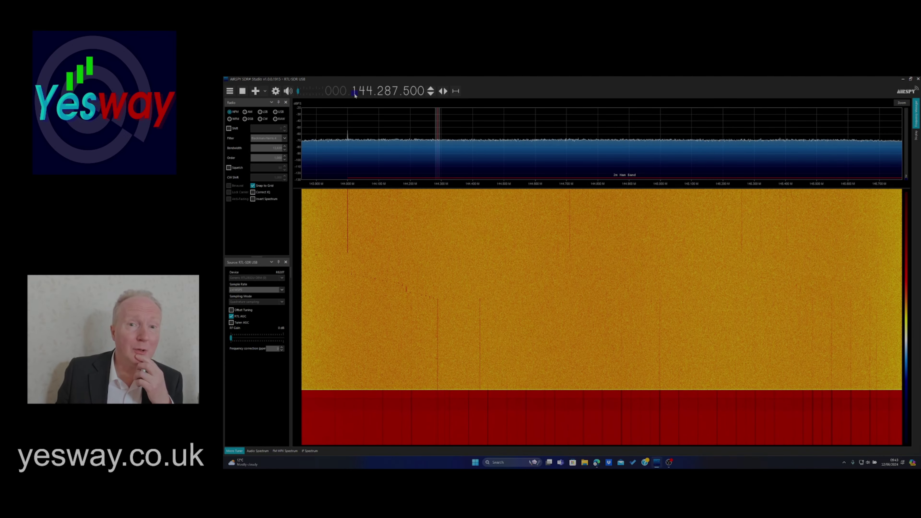
# Step: Scroll the frequency display down to 101.100.000 in the FM broadcast band
pyautogui.scroll(-2, 364, 95)
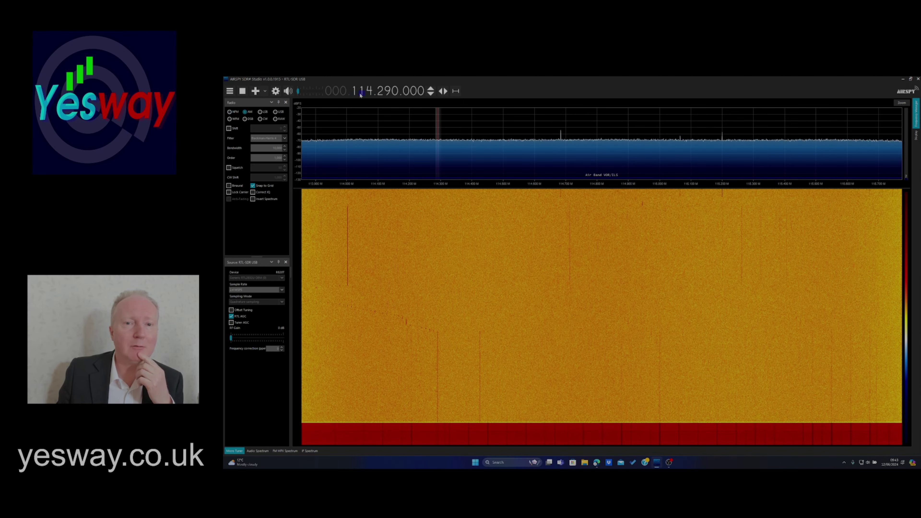
pyautogui.scroll(-1, 360, 94)
pyautogui.scroll(-2, 370, 94)
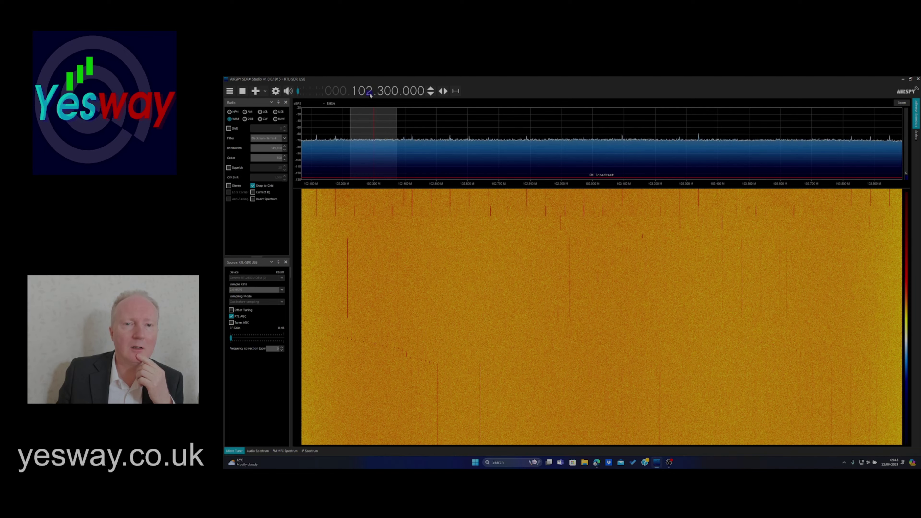
pyautogui.scroll(-1, 370, 95)
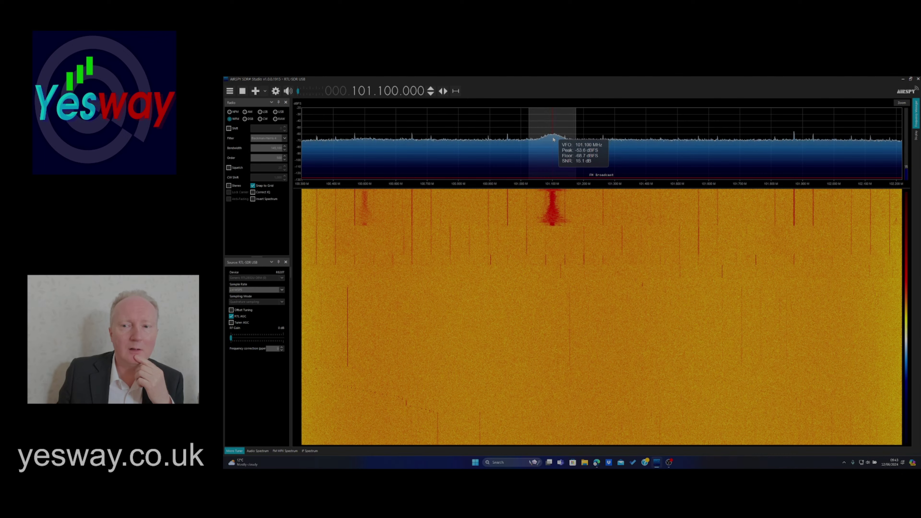
# Step: Raise the speaker volume, increase RF gain, and widen the filter to about 74 kHz
pyautogui.press('XF86AudioRaiseVolume')
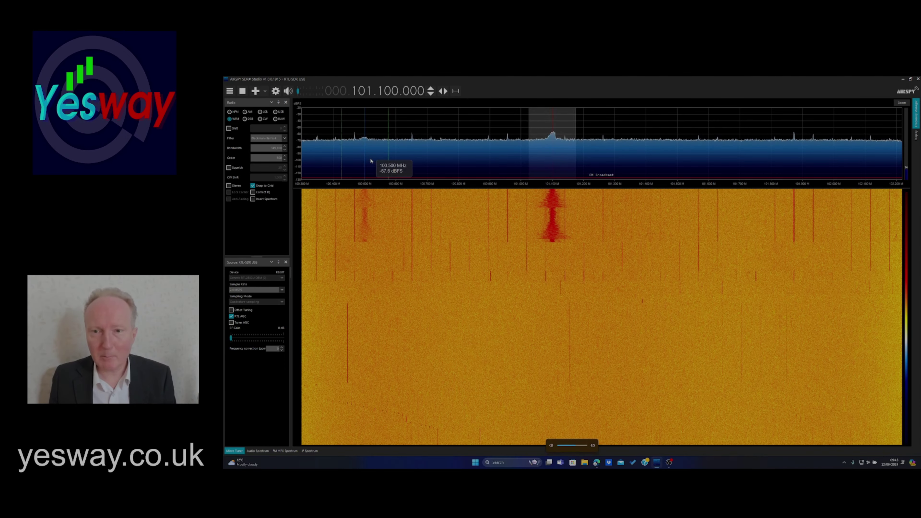
pyautogui.press('XF86AudioRaiseVolume')
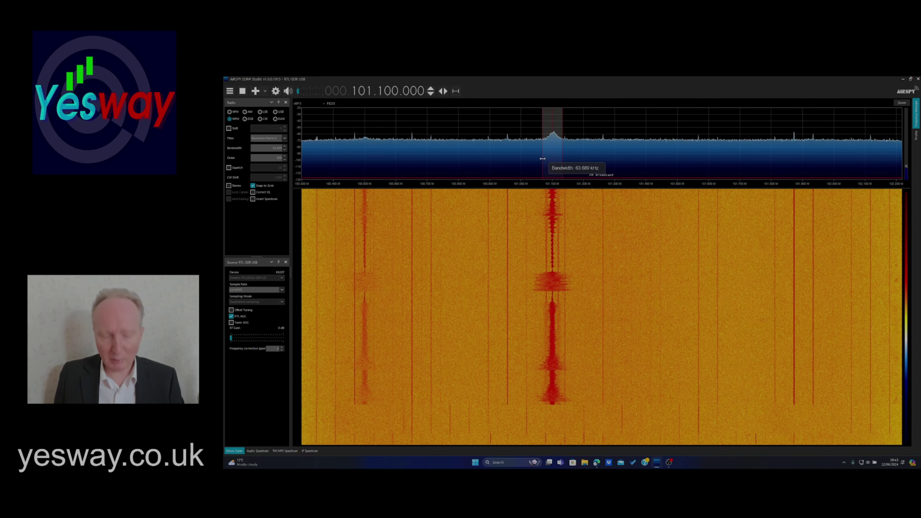
pyautogui.press('XF86AudioRaiseVolume')
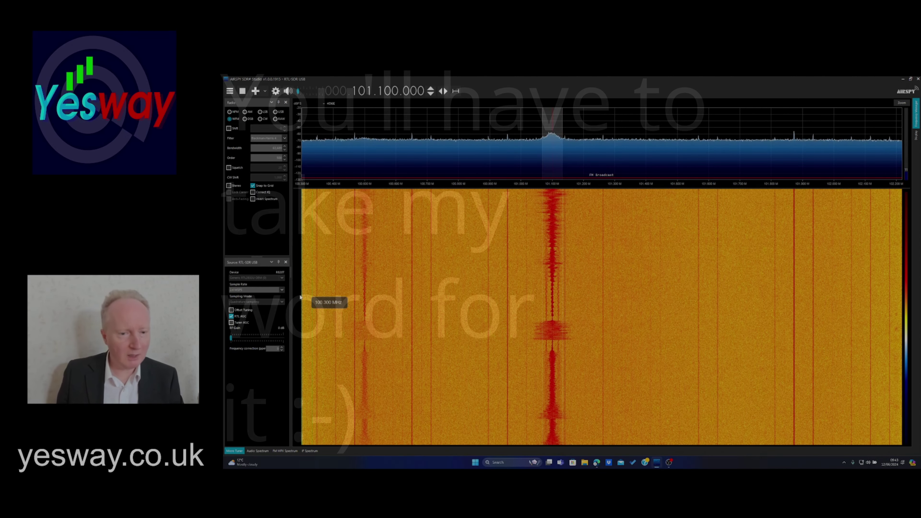
pyautogui.moveTo(231, 338); pyautogui.dragTo(272, 340)
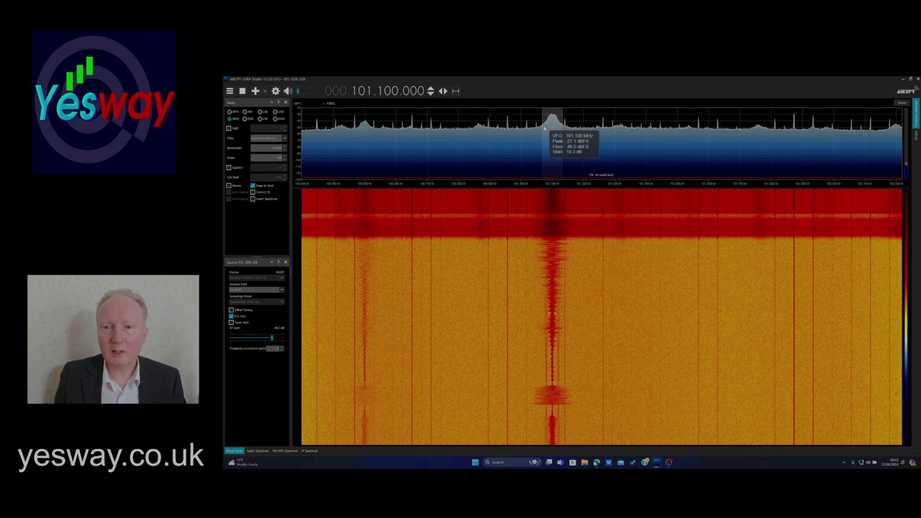
pyautogui.moveTo(543, 143); pyautogui.dragTo(537, 149)
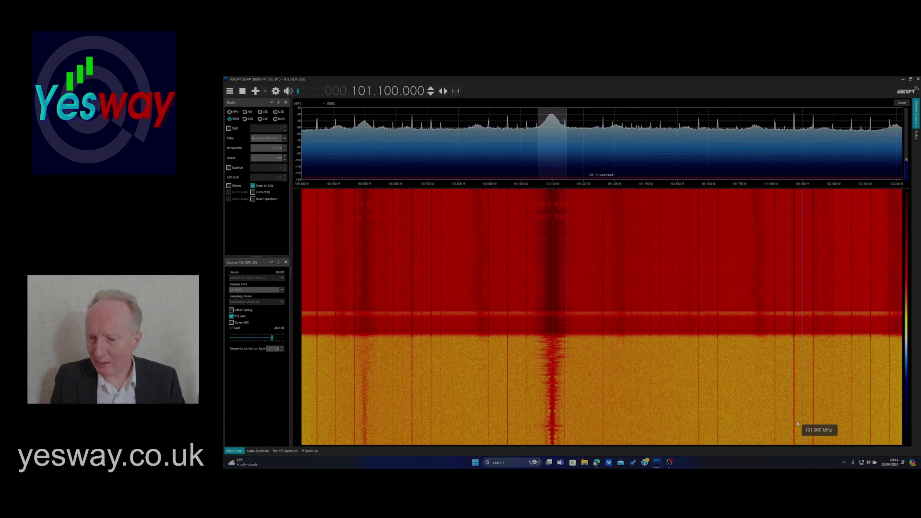
# Step: Nudge the system volume up, check 101.8 MHz, return to 101.1 MHz, and enable Stereo
pyautogui.click(868, 463)
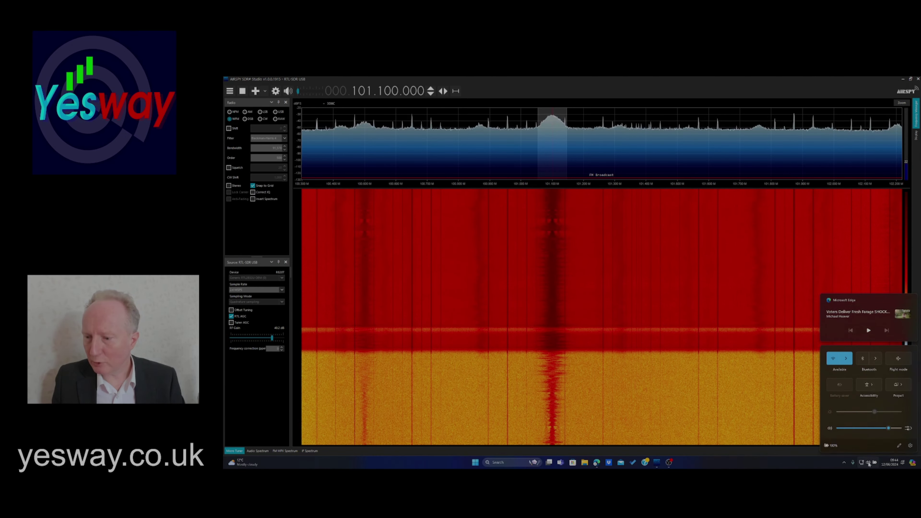
pyautogui.click(893, 428)
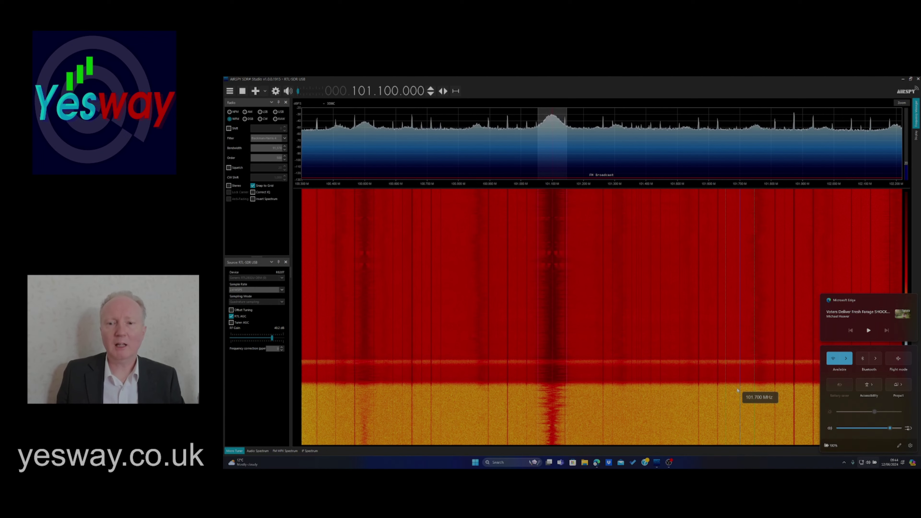
pyautogui.click(755, 402)
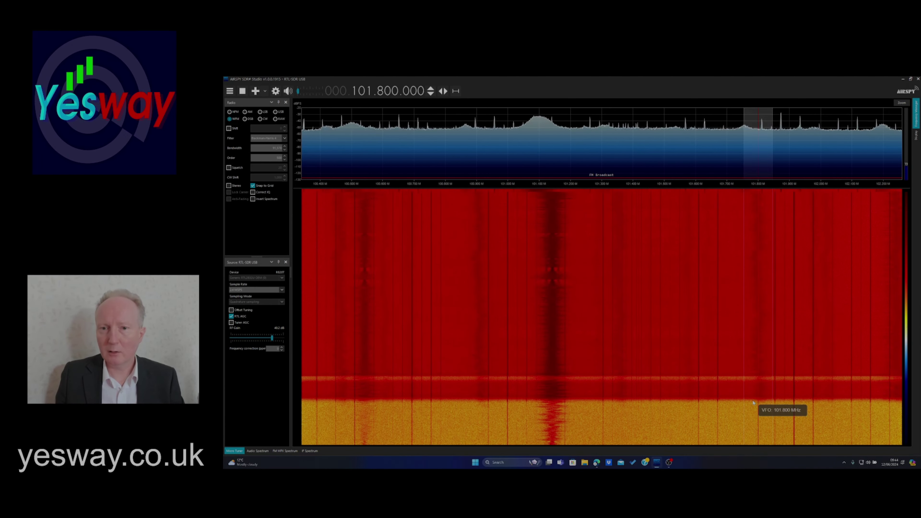
pyautogui.click(532, 127)
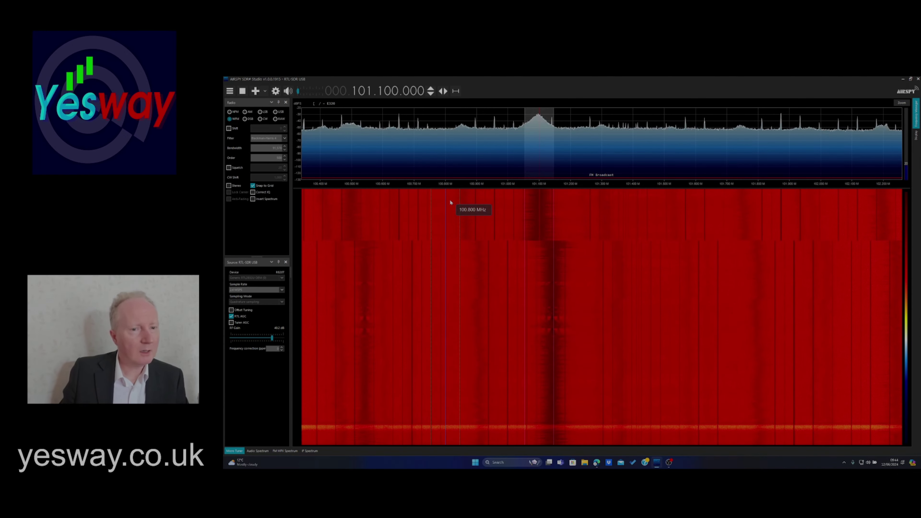
pyautogui.click(228, 185)
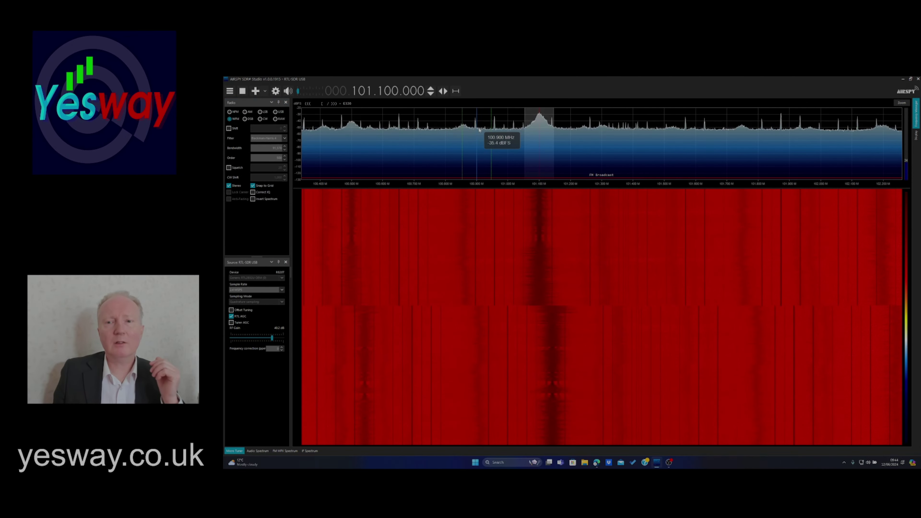
pyautogui.moveTo(542, 122)
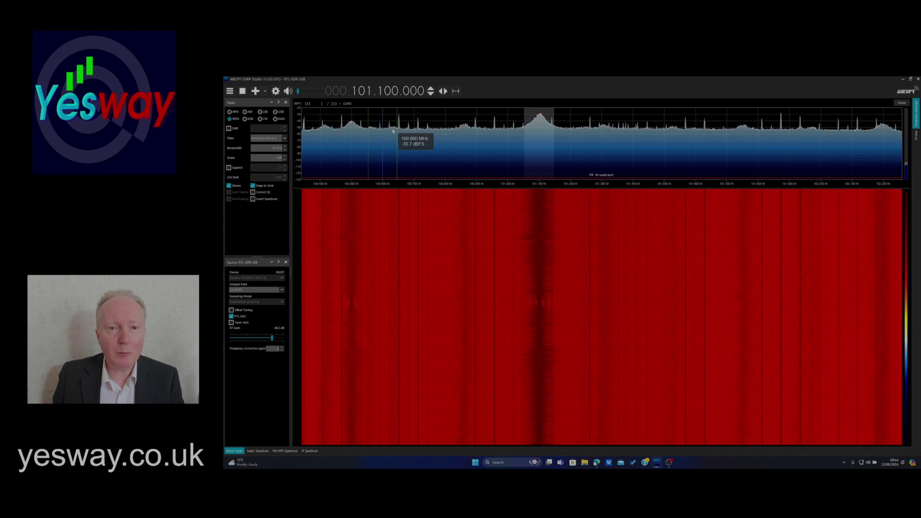
# Step: Step down from 100.5 MHz through 99.9 MHz to 98.9 MHz, widening the filter to about 118 kHz
pyautogui.click(352, 125)
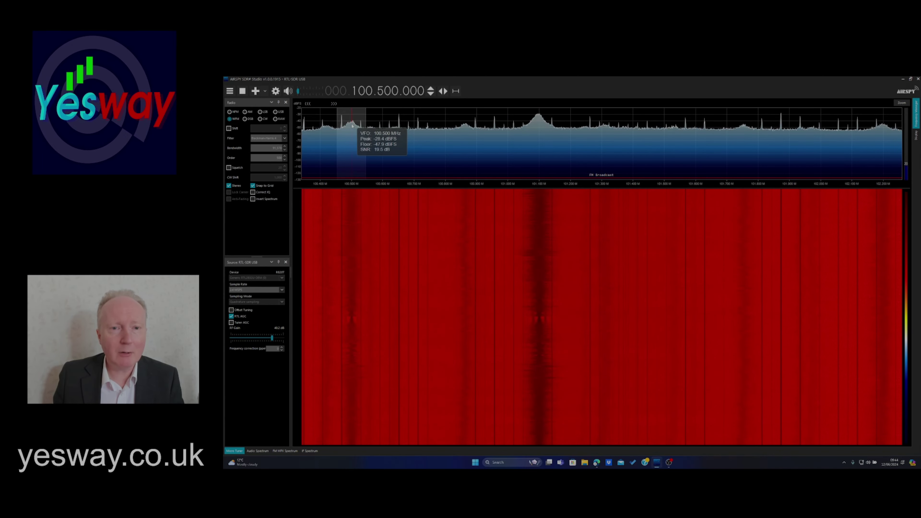
pyautogui.moveTo(365, 136); pyautogui.dragTo(358, 135)
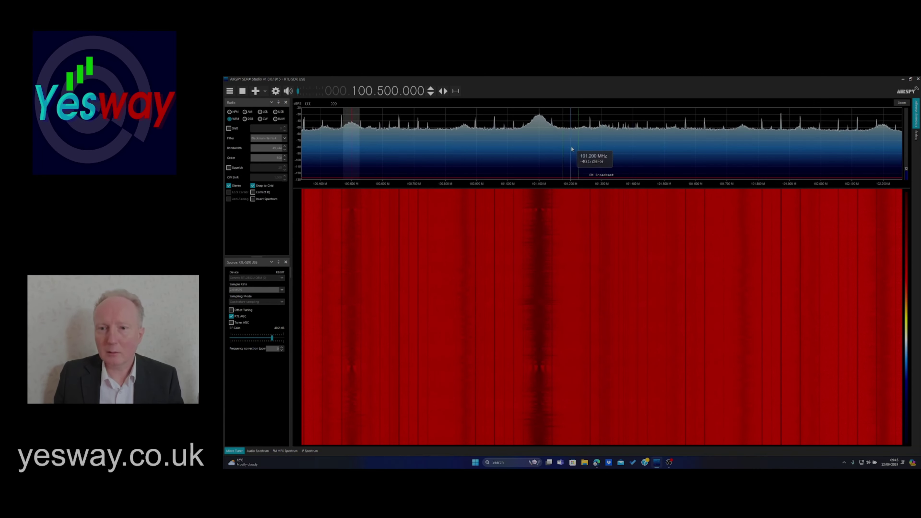
pyautogui.moveTo(577, 149); pyautogui.dragTo(728, 140)
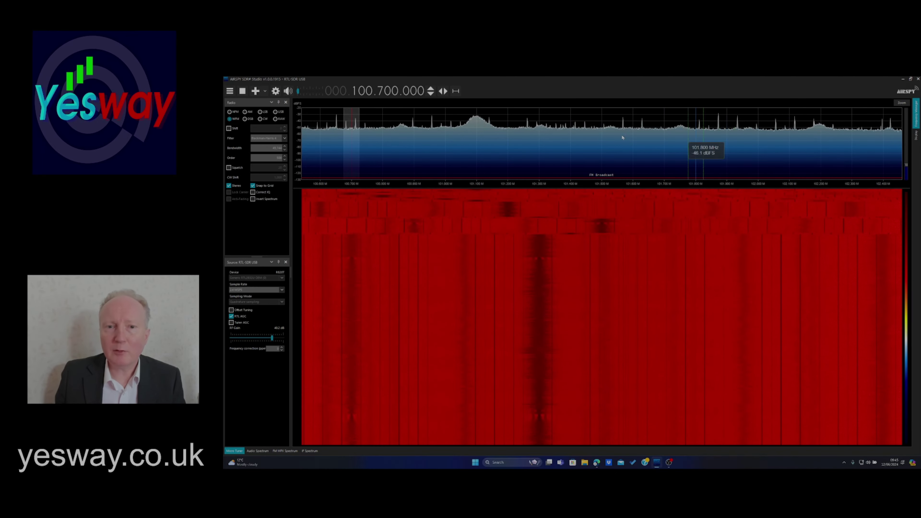
pyautogui.moveTo(431, 138); pyautogui.dragTo(683, 141)
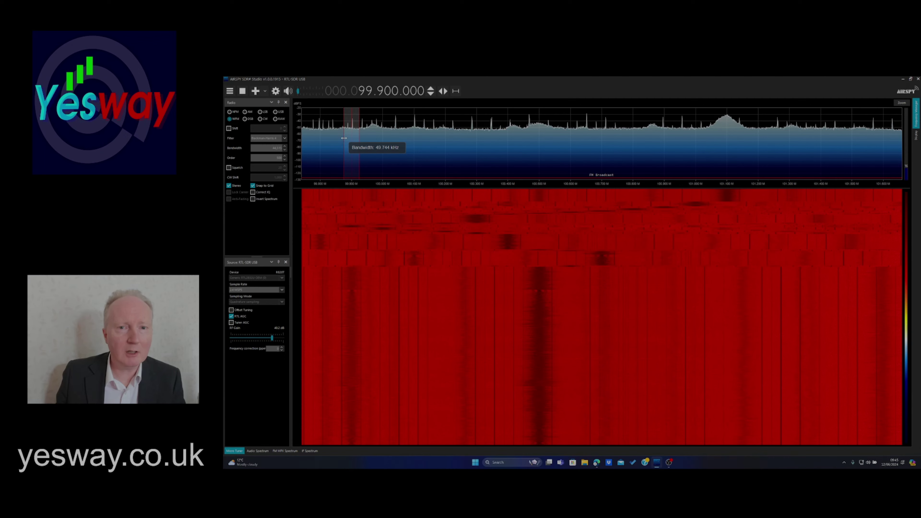
pyautogui.moveTo(344, 138); pyautogui.dragTo(440, 138)
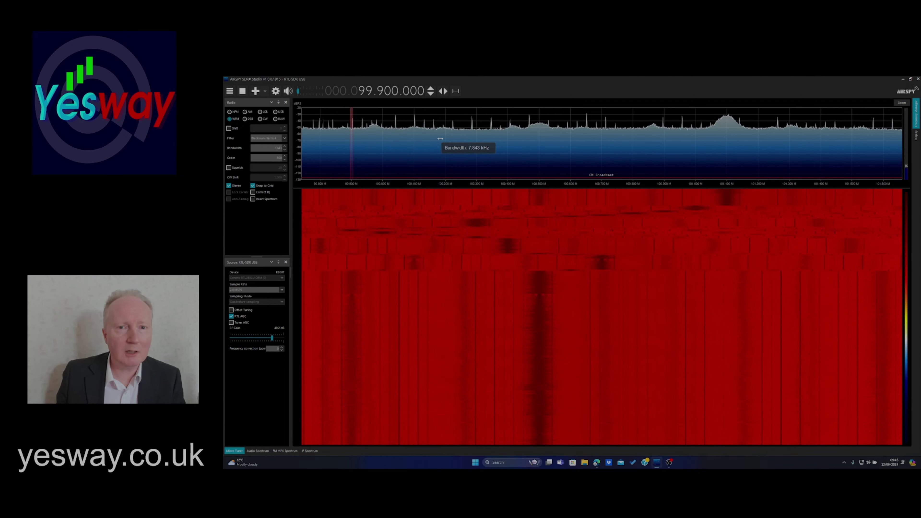
pyautogui.click(370, 95)
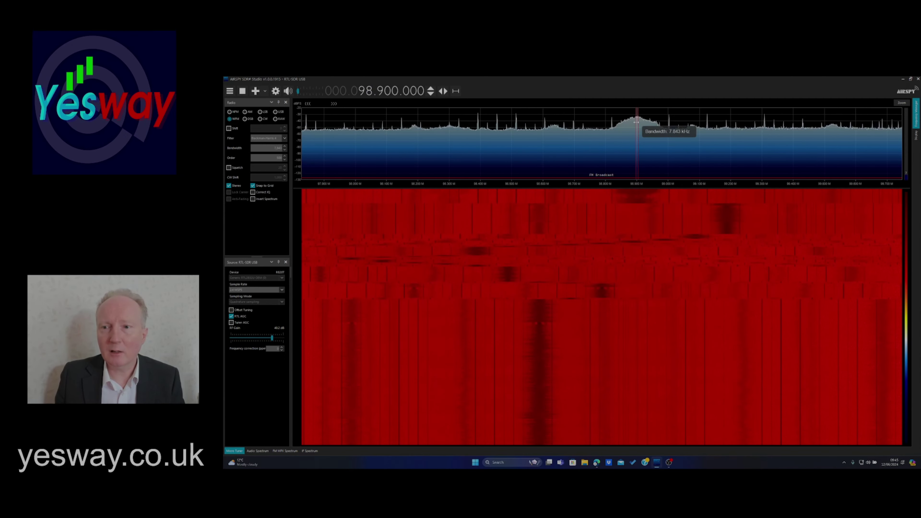
pyautogui.moveTo(636, 122); pyautogui.dragTo(617, 131)
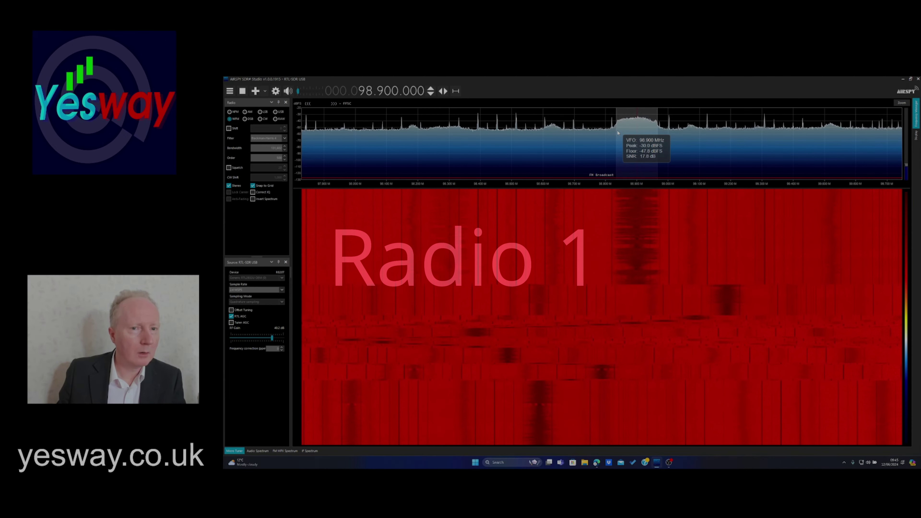
pyautogui.click(281, 290)
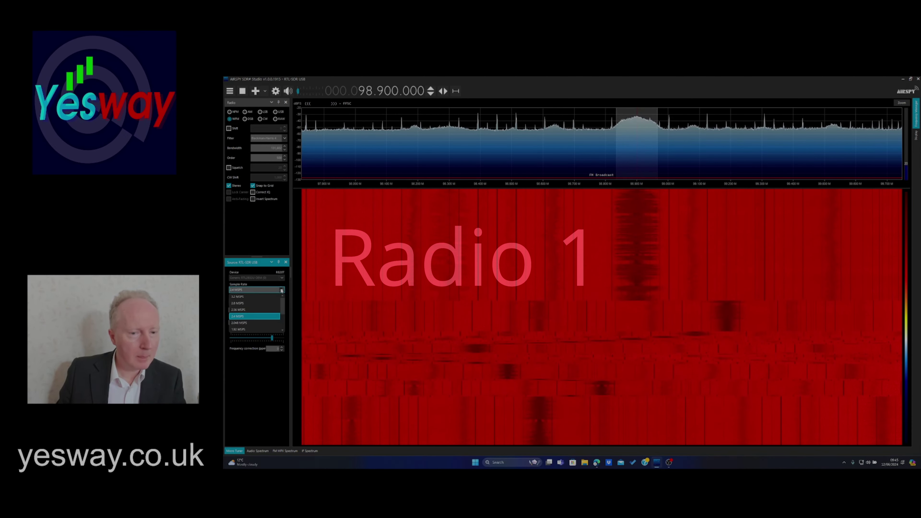
pyautogui.click(264, 328)
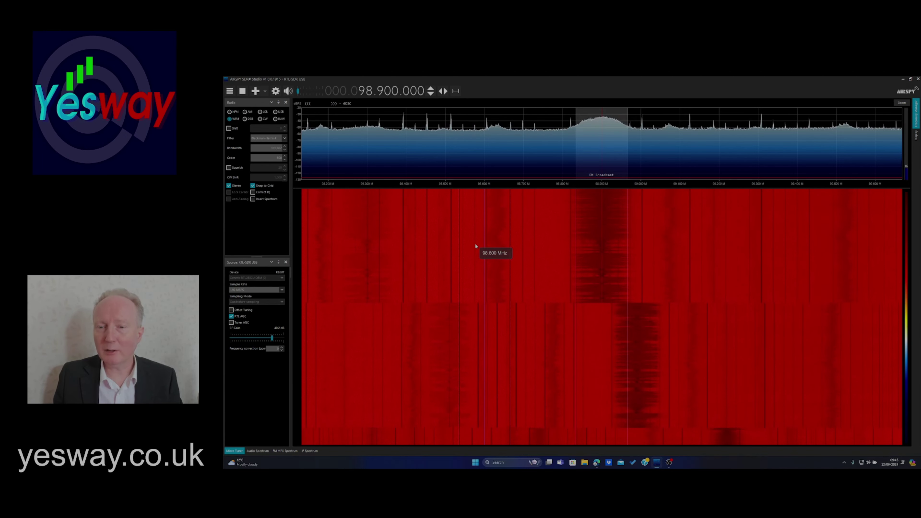
pyautogui.moveTo(614, 174)
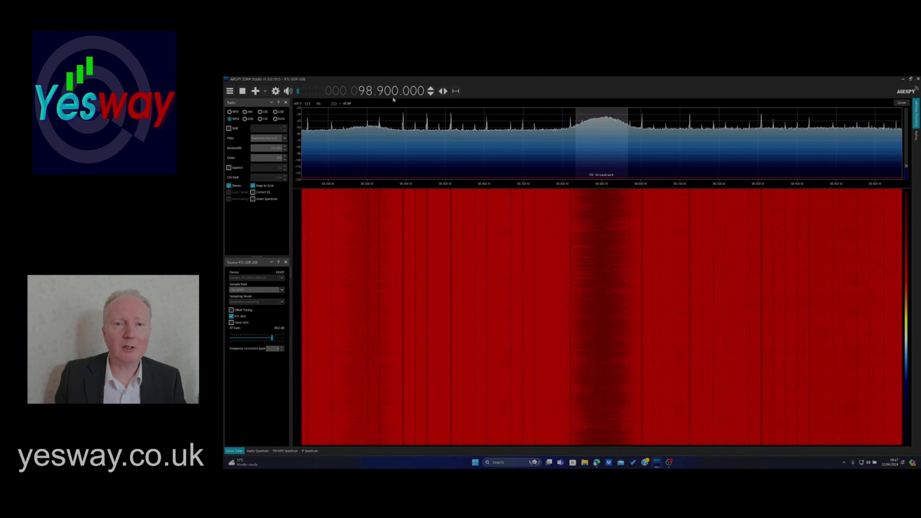
# Step: Raise the tuning by 100 MHz and scroll the frequency digits to 868.000.000
pyautogui.click(354, 88)
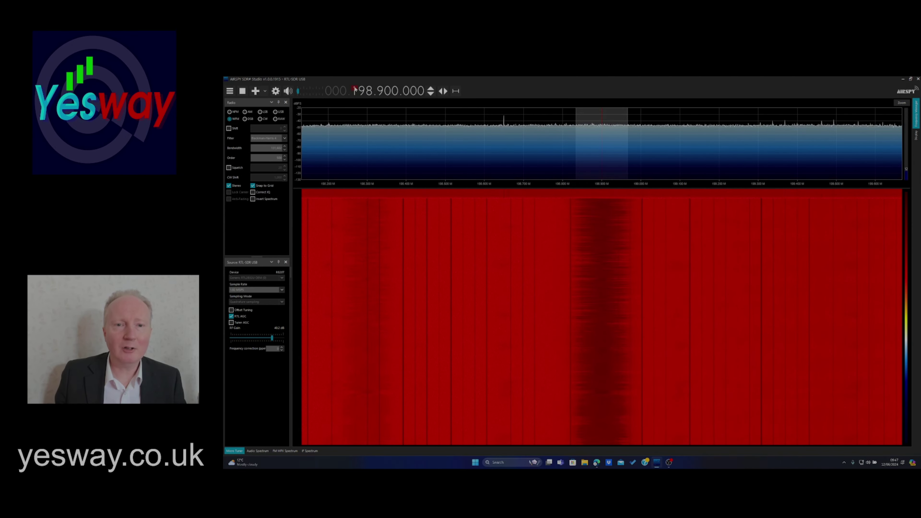
pyautogui.scroll(5, 354, 88)
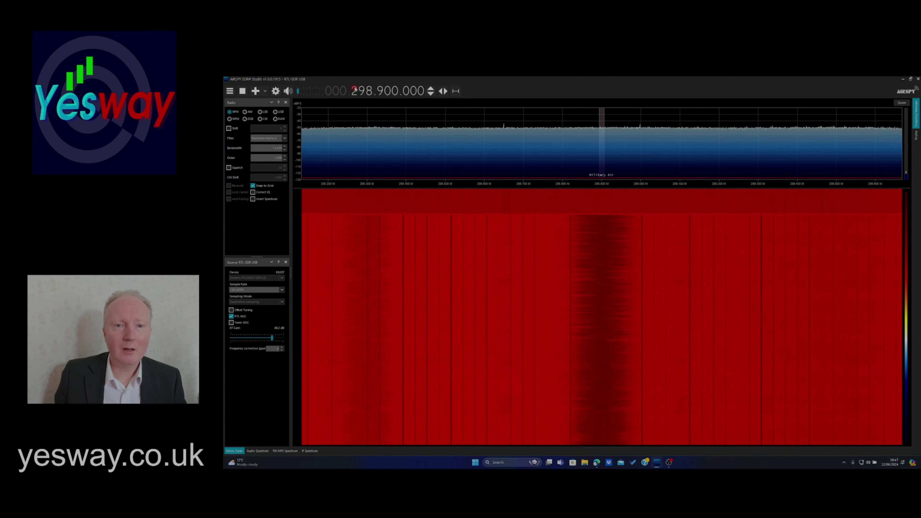
pyautogui.scroll(2, 355, 88)
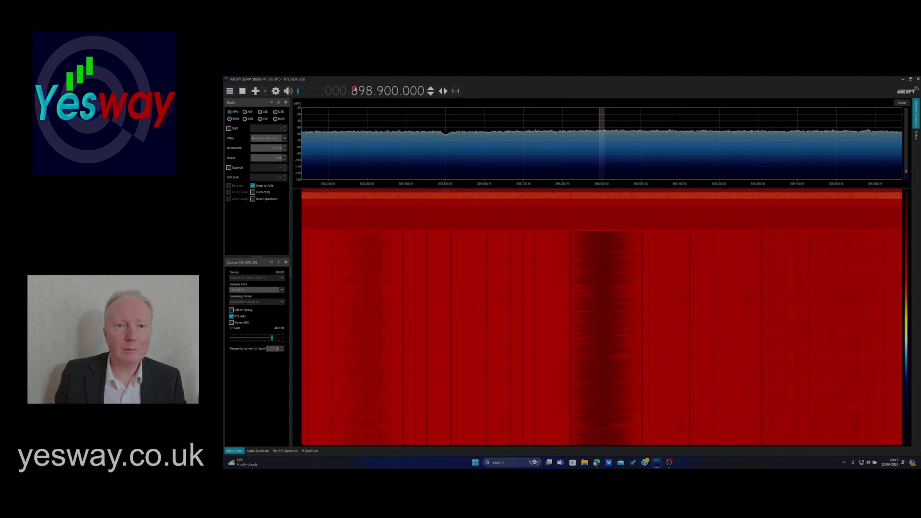
pyautogui.scroll(-3, 362, 92)
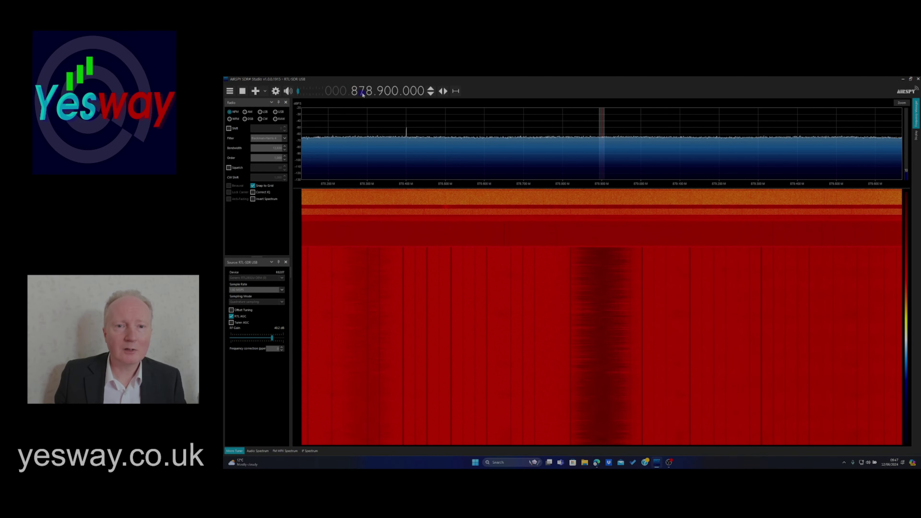
pyautogui.scroll(-3, 380, 91)
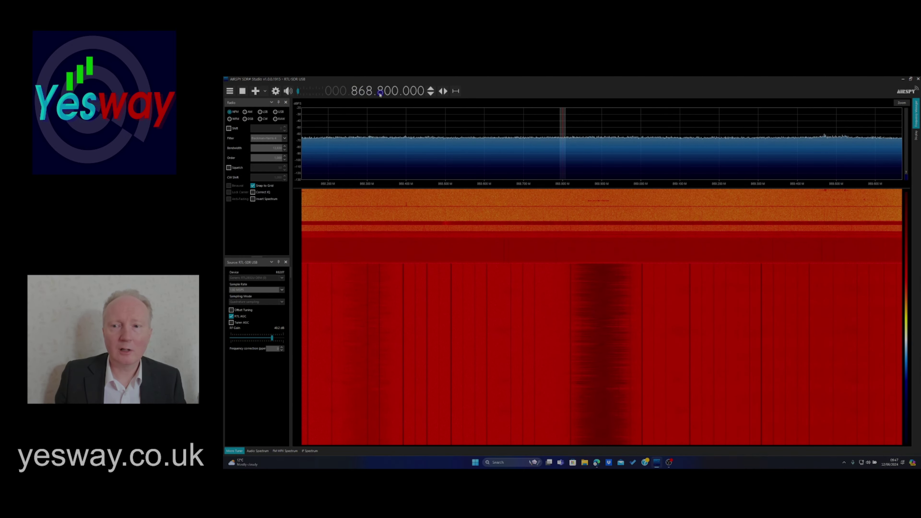
pyautogui.scroll(-3, 379, 93)
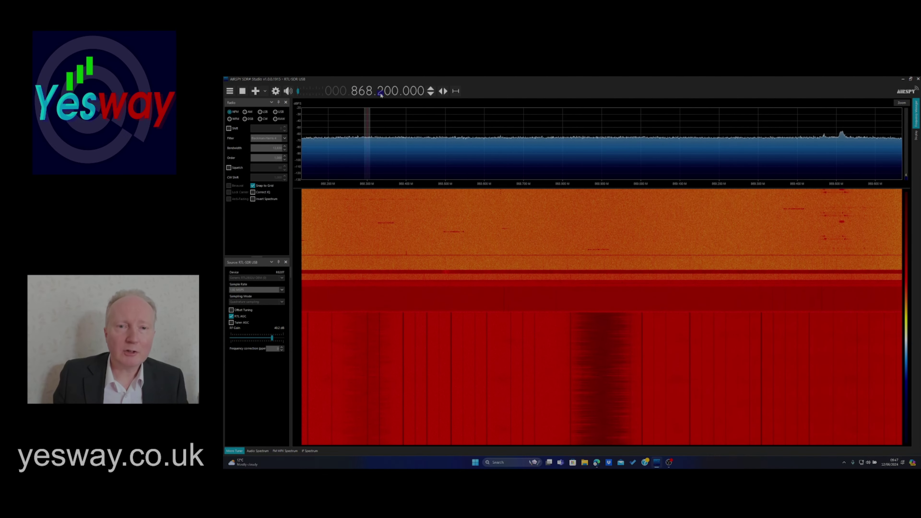
pyautogui.scroll(-2, 380, 93)
pyautogui.scroll(-1, 380, 94)
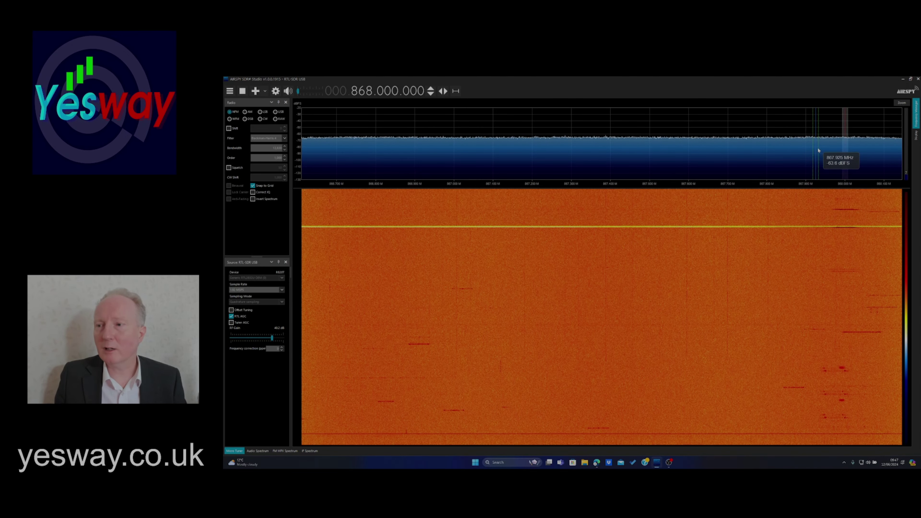
# Step: Pan around 868 MHz, retune to 867.8875 MHz at about 54 kHz bandwidth, then scroll to 568.3625 MHz
pyautogui.moveTo(830, 145)
pyautogui.mouseDown()
pyautogui.moveTo(805, 153)
pyautogui.moveTo(841, 151)
pyautogui.mouseUp()
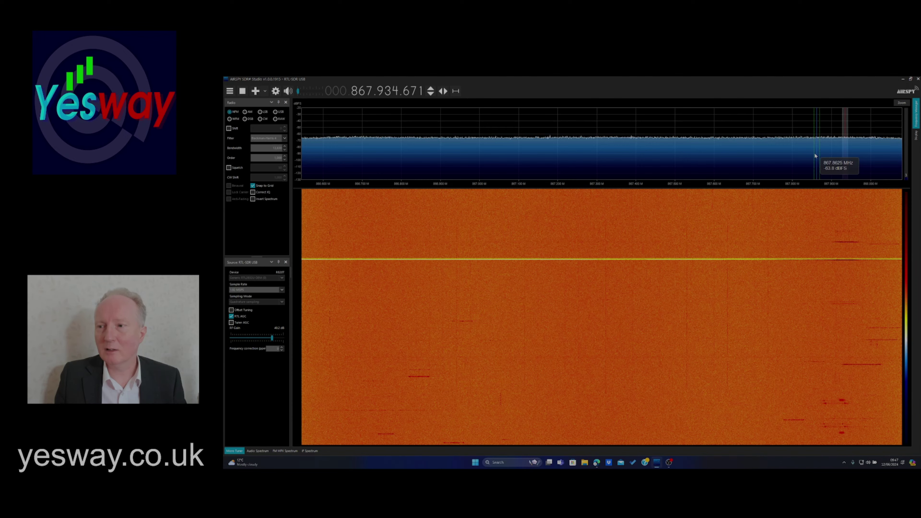
pyautogui.moveTo(761, 158); pyautogui.dragTo(831, 158)
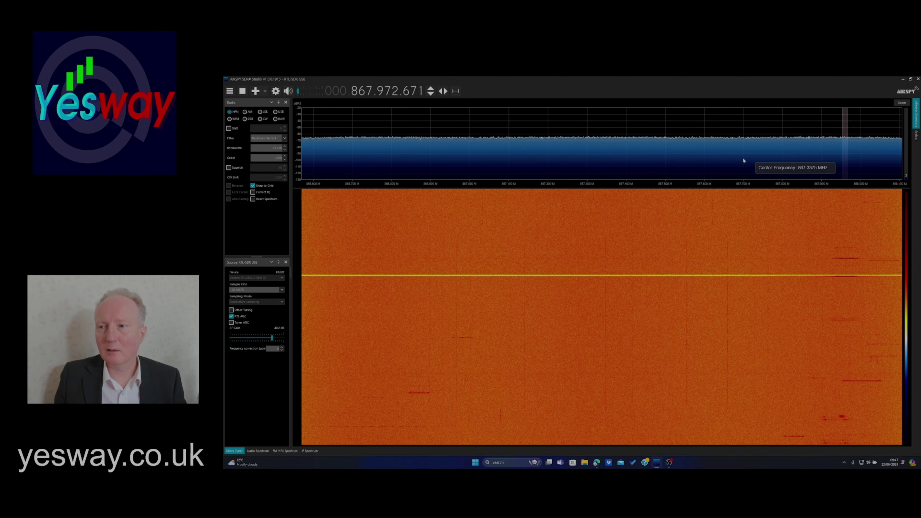
pyautogui.moveTo(743, 161); pyautogui.dragTo(687, 160)
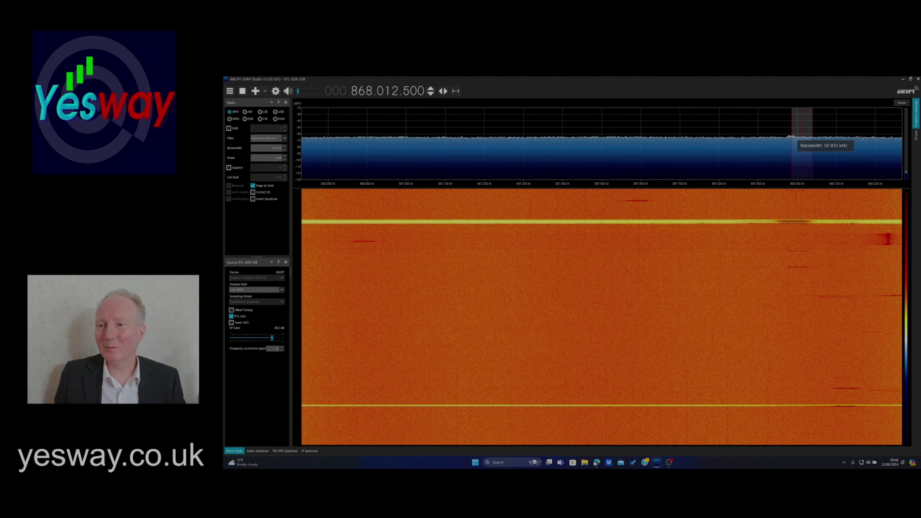
pyautogui.moveTo(791, 137); pyautogui.dragTo(785, 137)
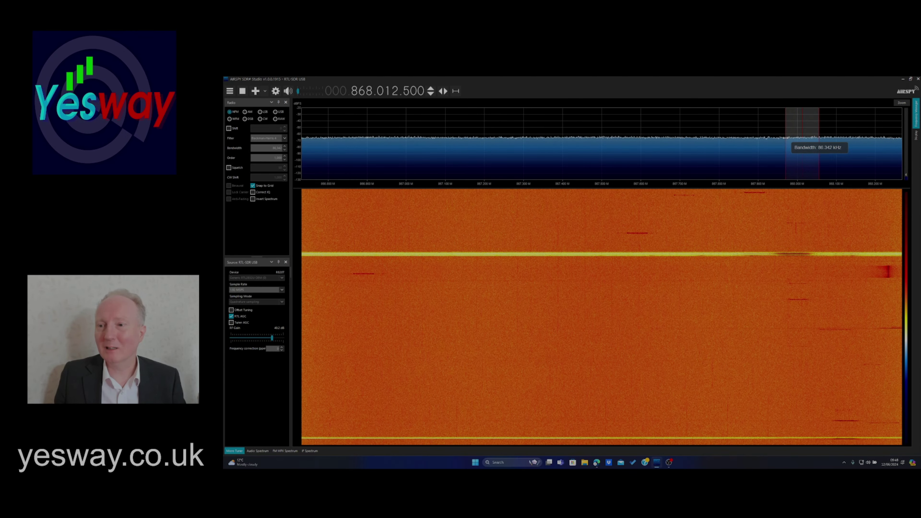
pyautogui.click(753, 138)
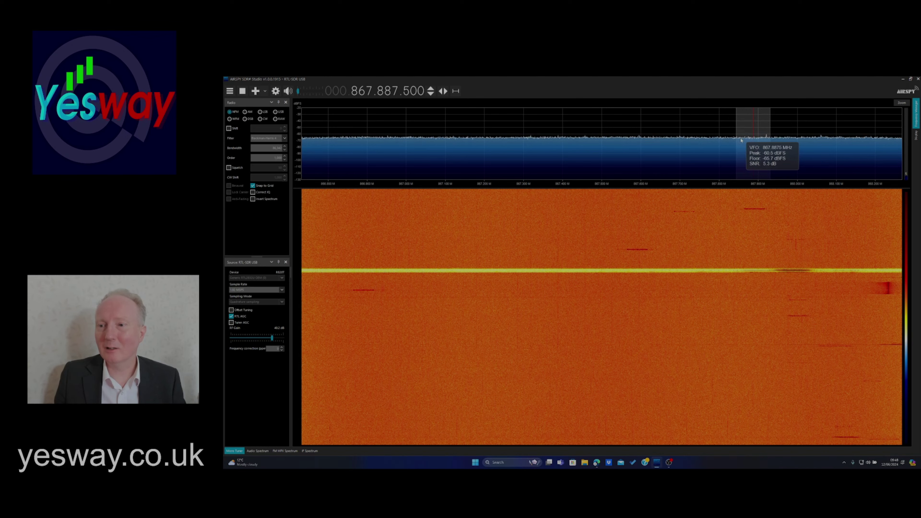
pyautogui.moveTo(736, 139); pyautogui.dragTo(742, 140)
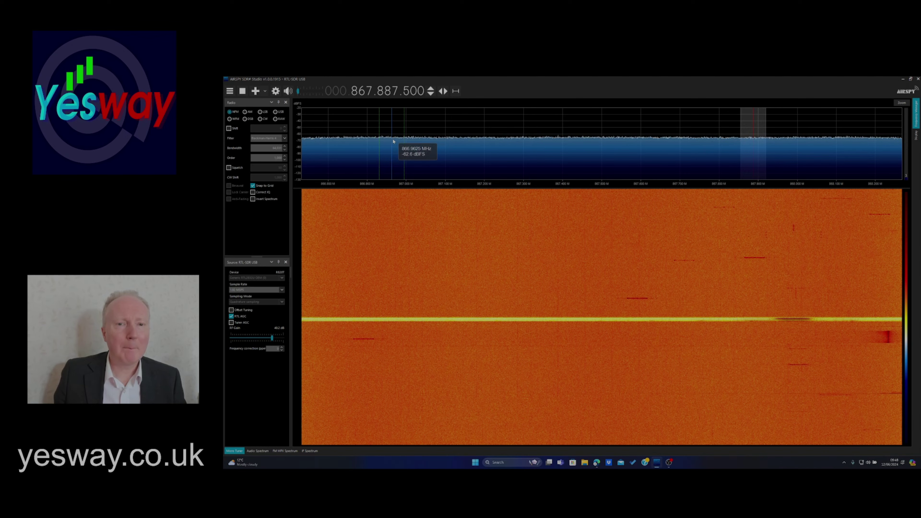
pyautogui.scroll(1, 369, 90)
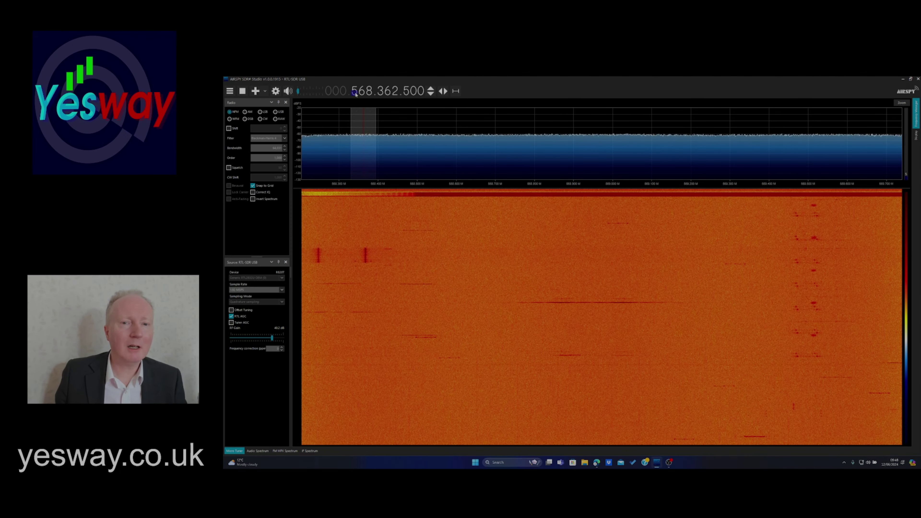
# Step: Step the MHz digits down through the VHF range until the frequency reads 149.362.500
pyautogui.scroll(-5, 355, 93)
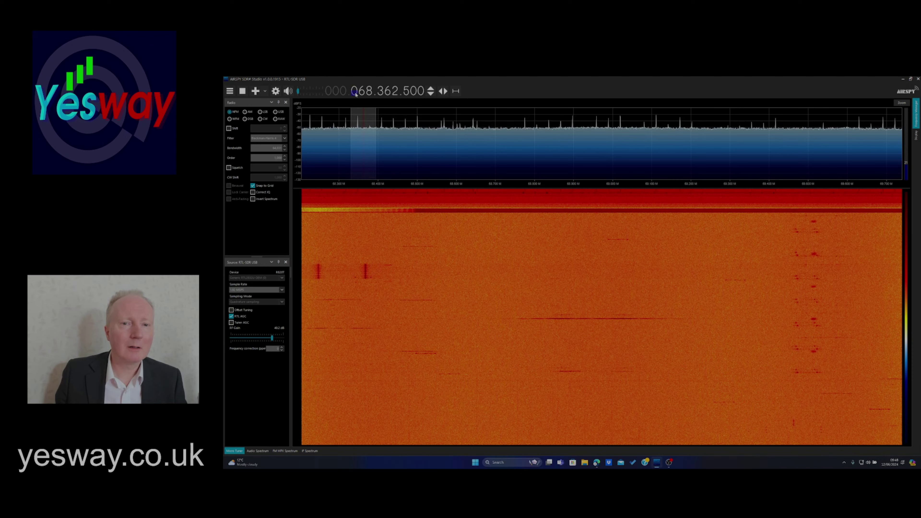
pyautogui.scroll(1, 355, 93)
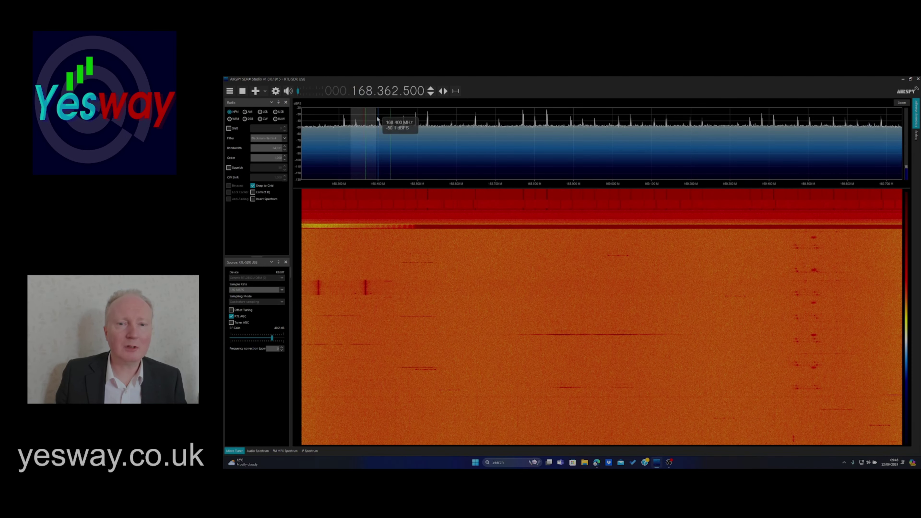
pyautogui.scroll(-1, 369, 92)
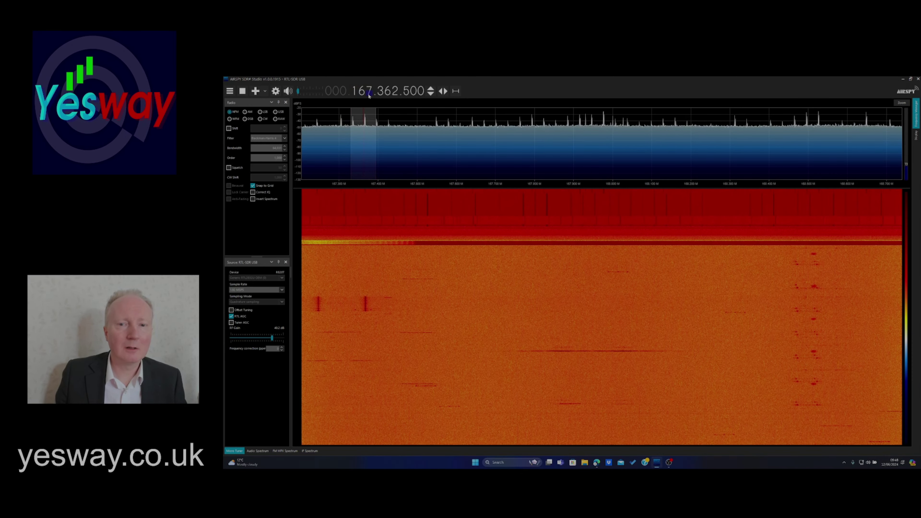
pyautogui.scroll(-1, 369, 94)
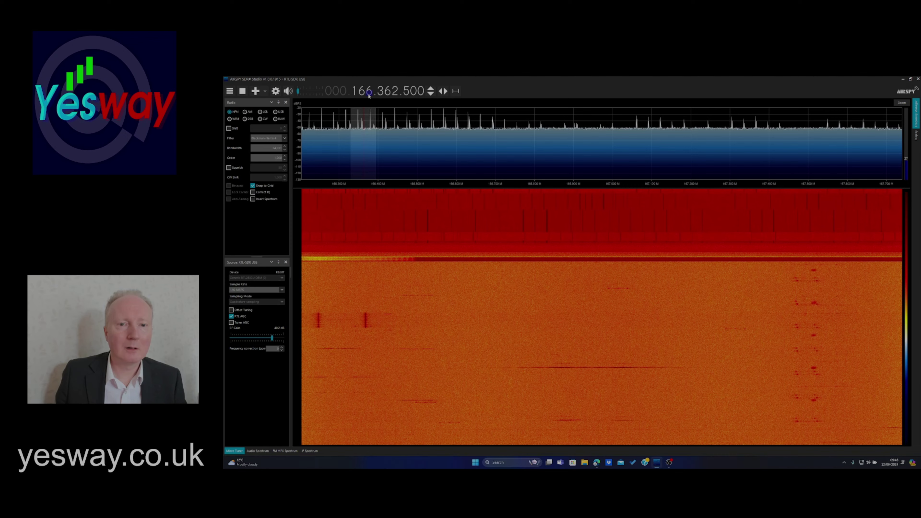
pyautogui.scroll(-6, 369, 94)
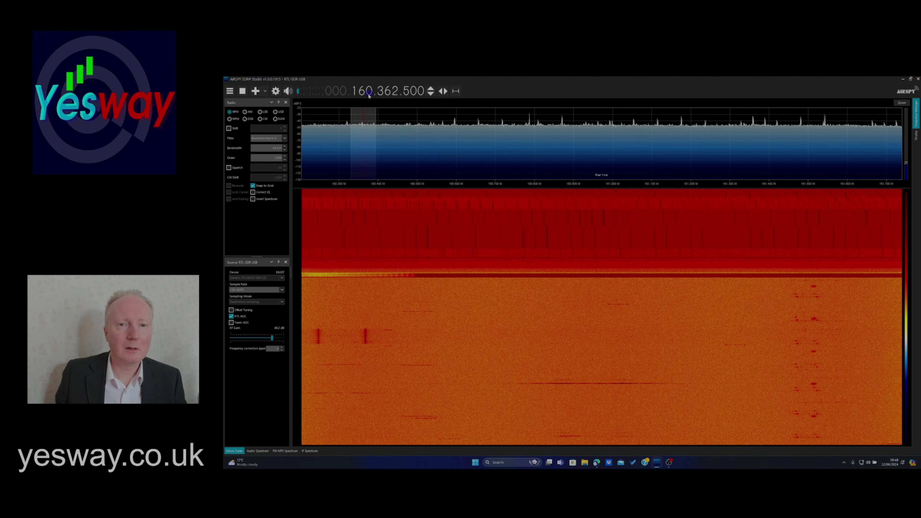
pyautogui.scroll(-8, 369, 93)
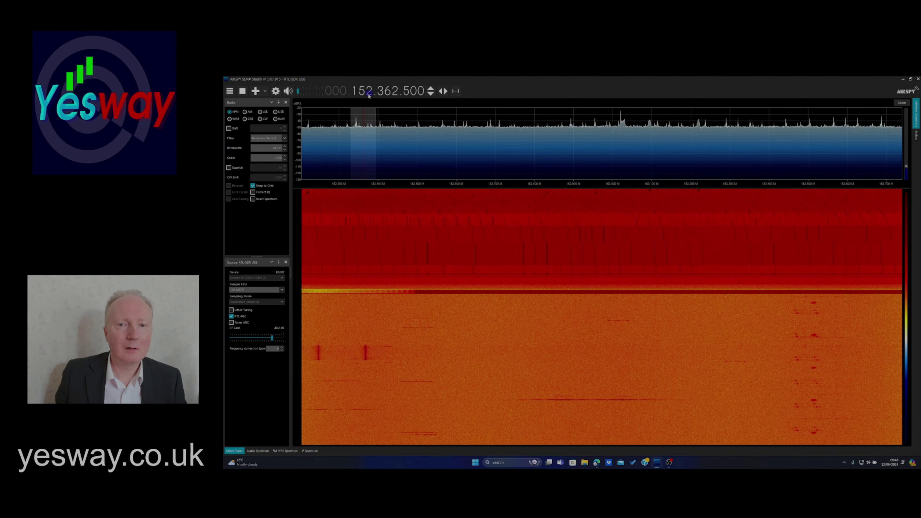
pyautogui.scroll(-3, 369, 93)
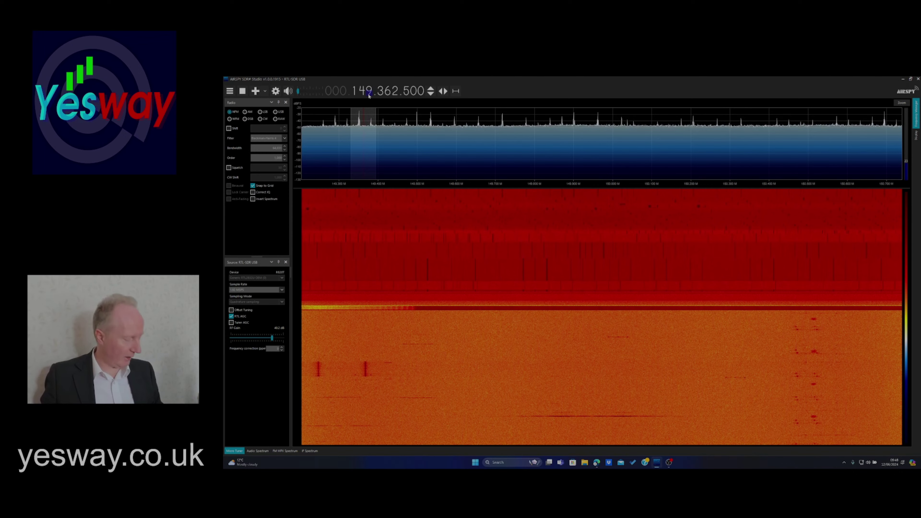